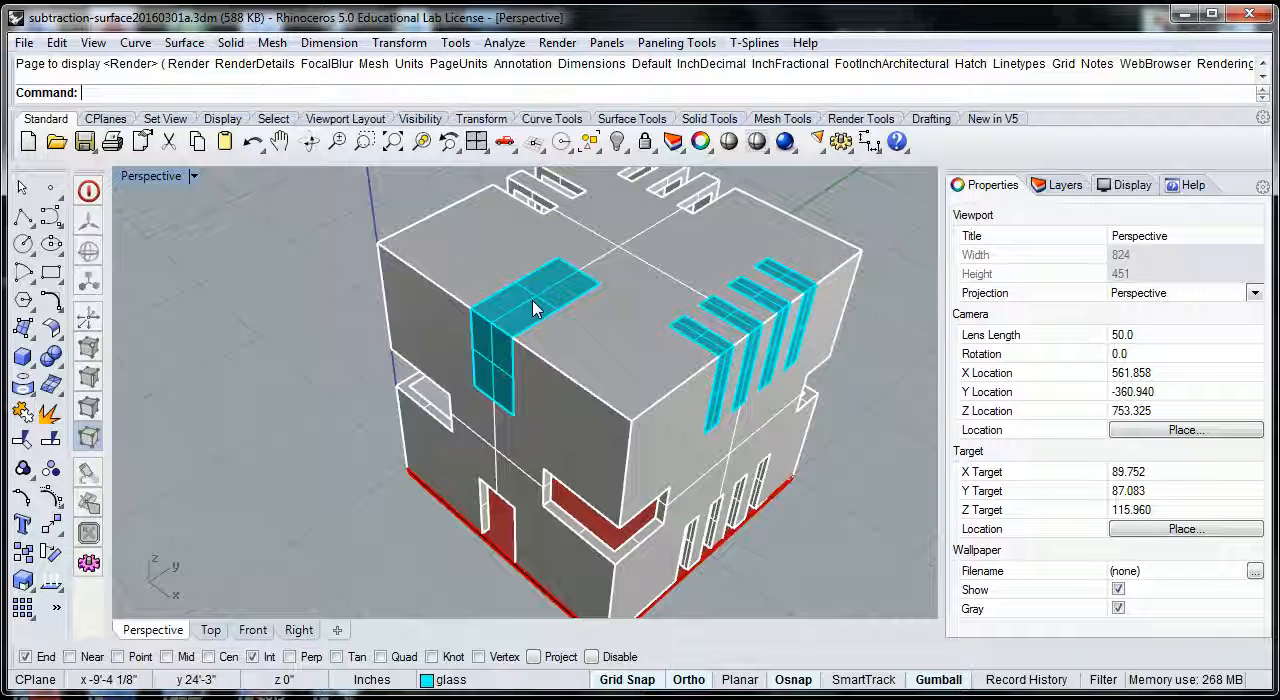
pyautogui.scroll(2, 533, 308)
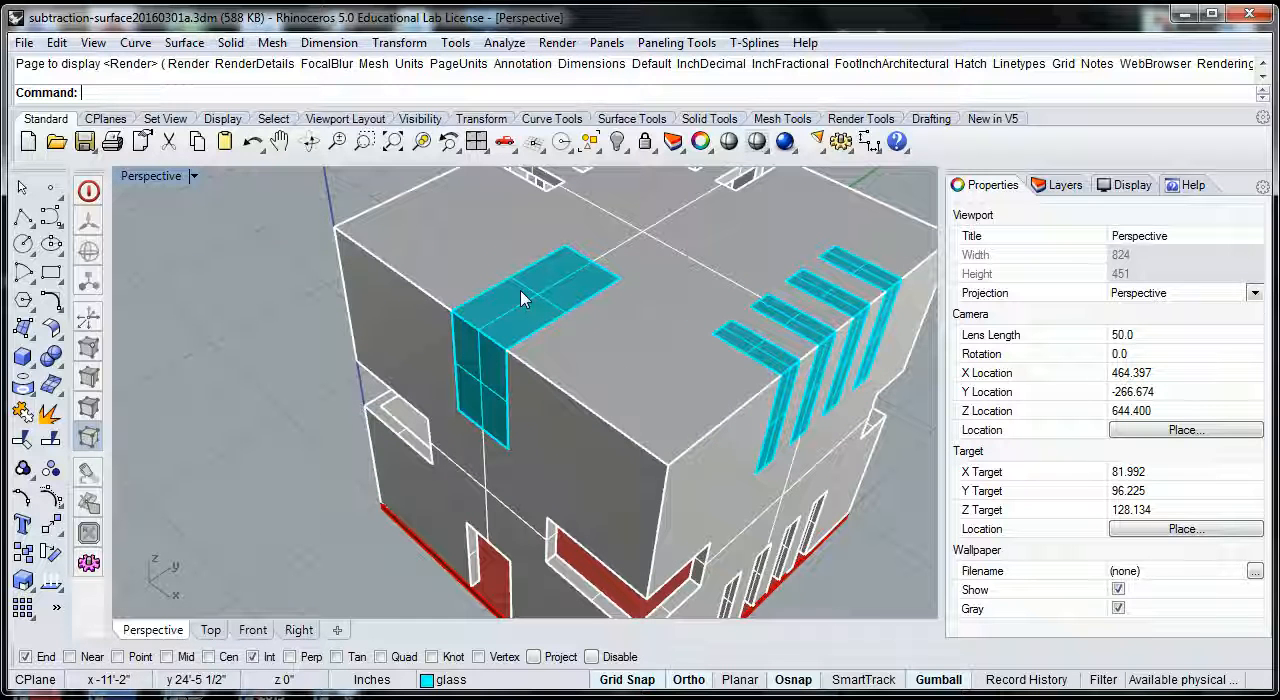
pyautogui.scroll(3, 766, 346)
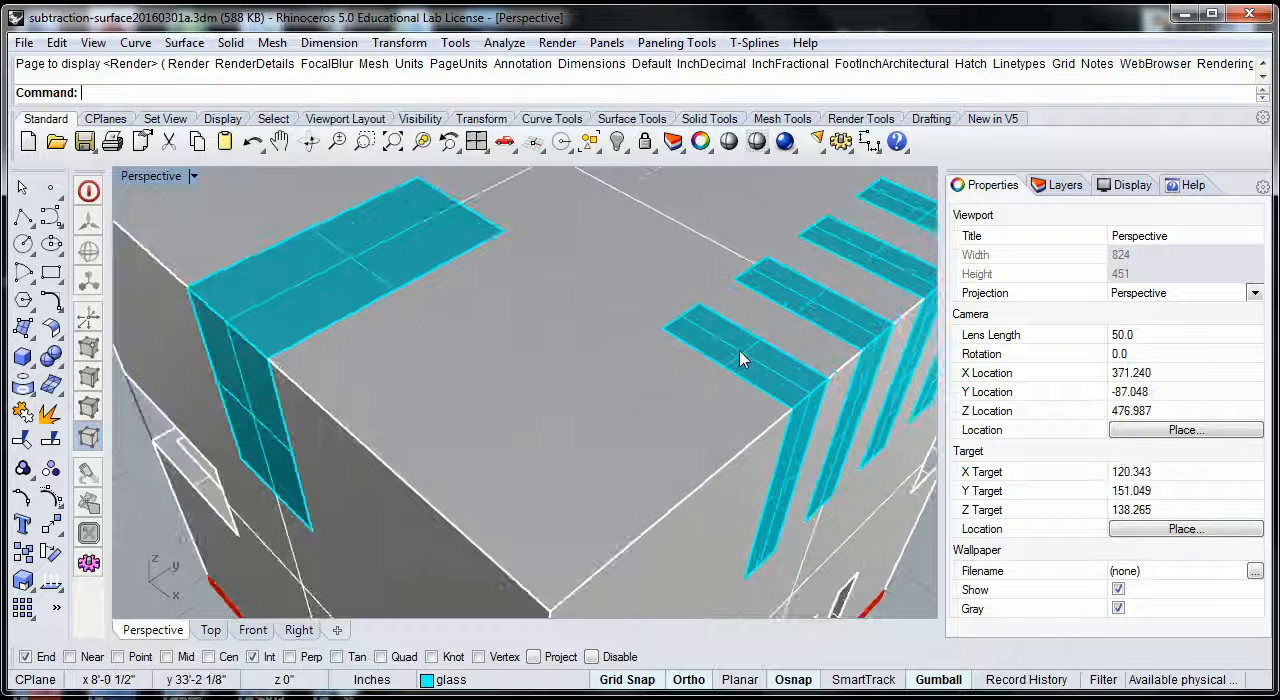
pyautogui.click(749, 360)
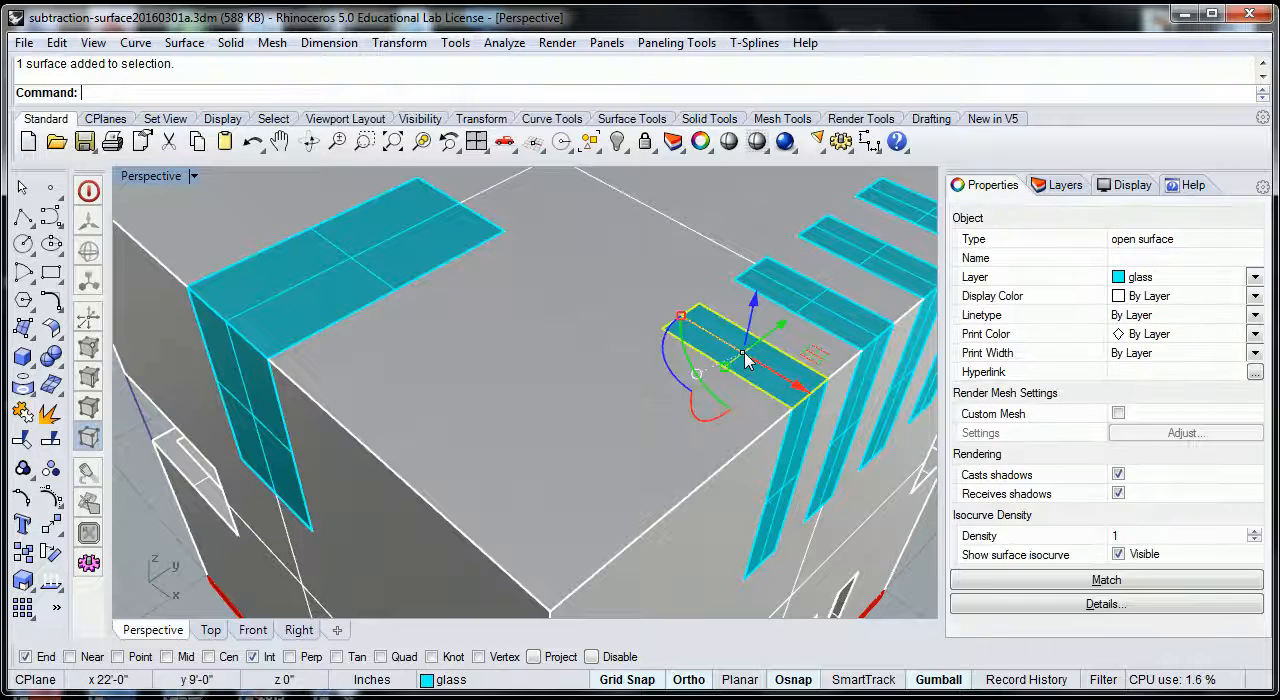
pyautogui.press('Escape')
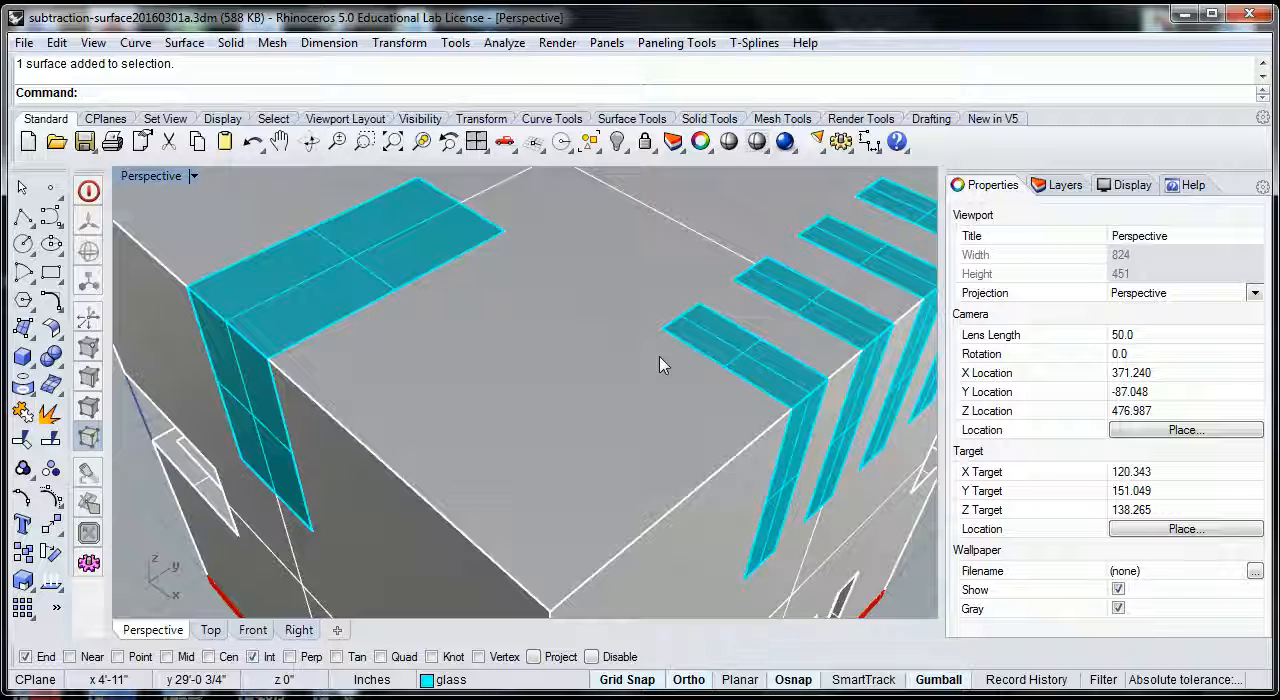
pyautogui.write('Off')
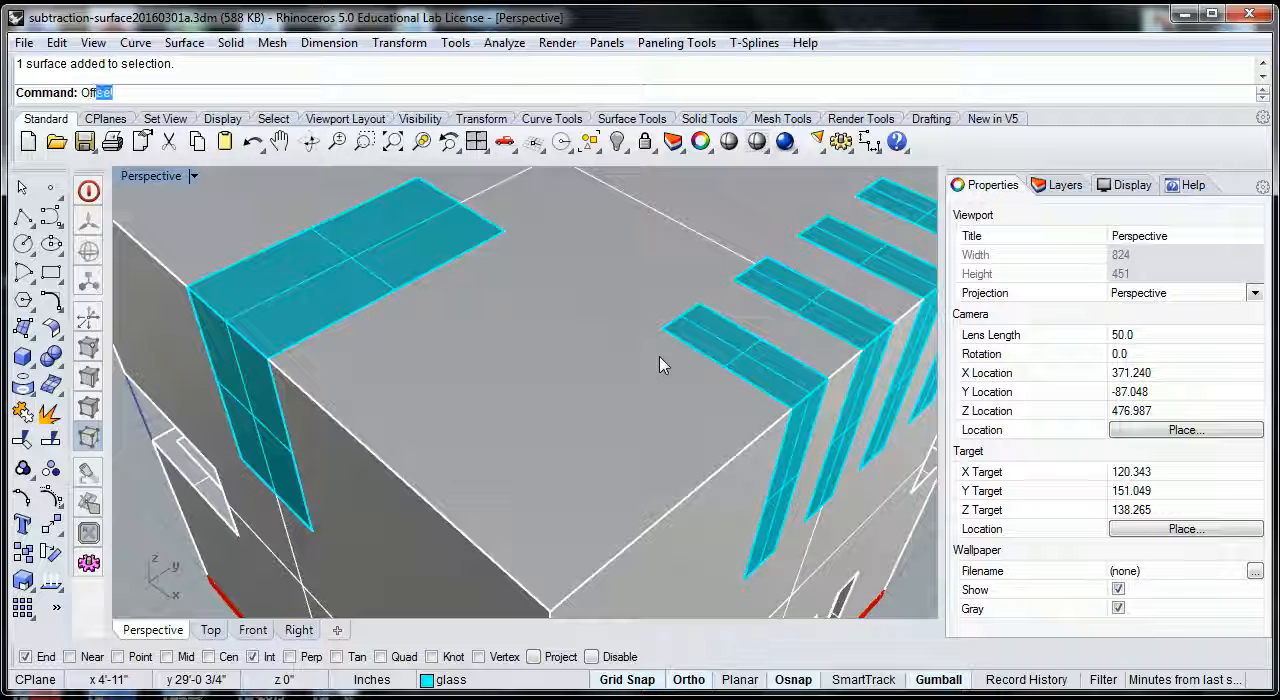
pyautogui.write('setSur')
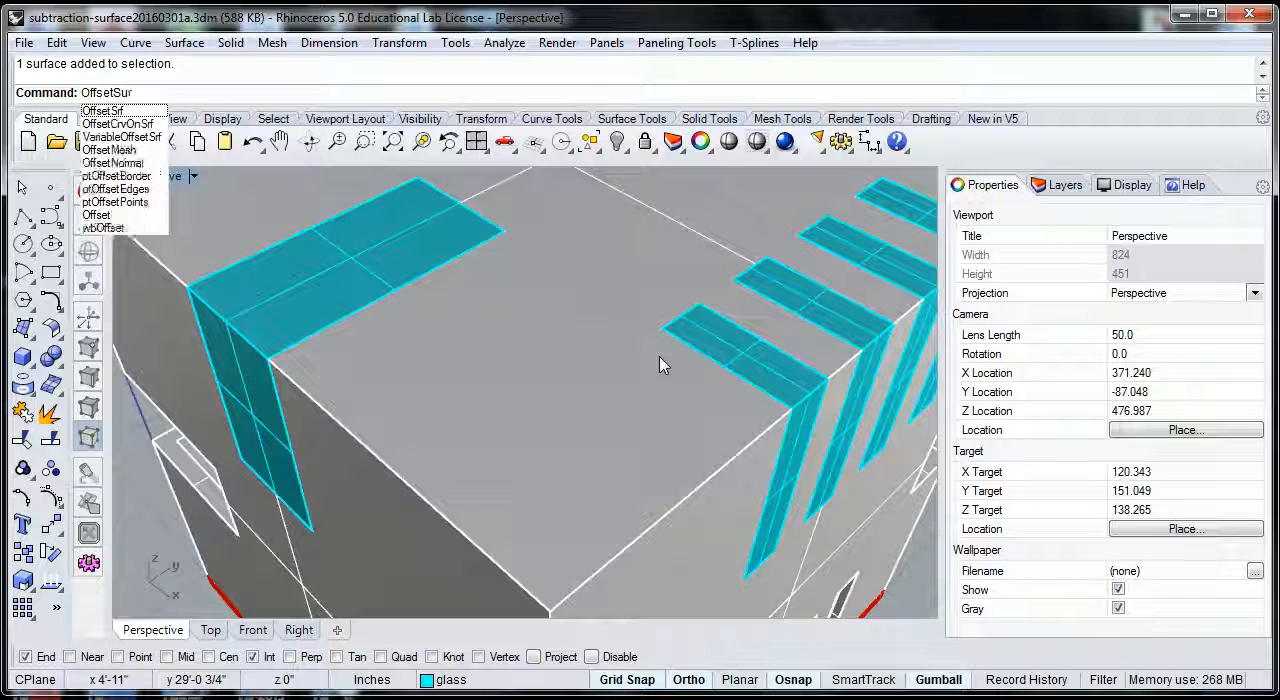
pyautogui.write('fac')
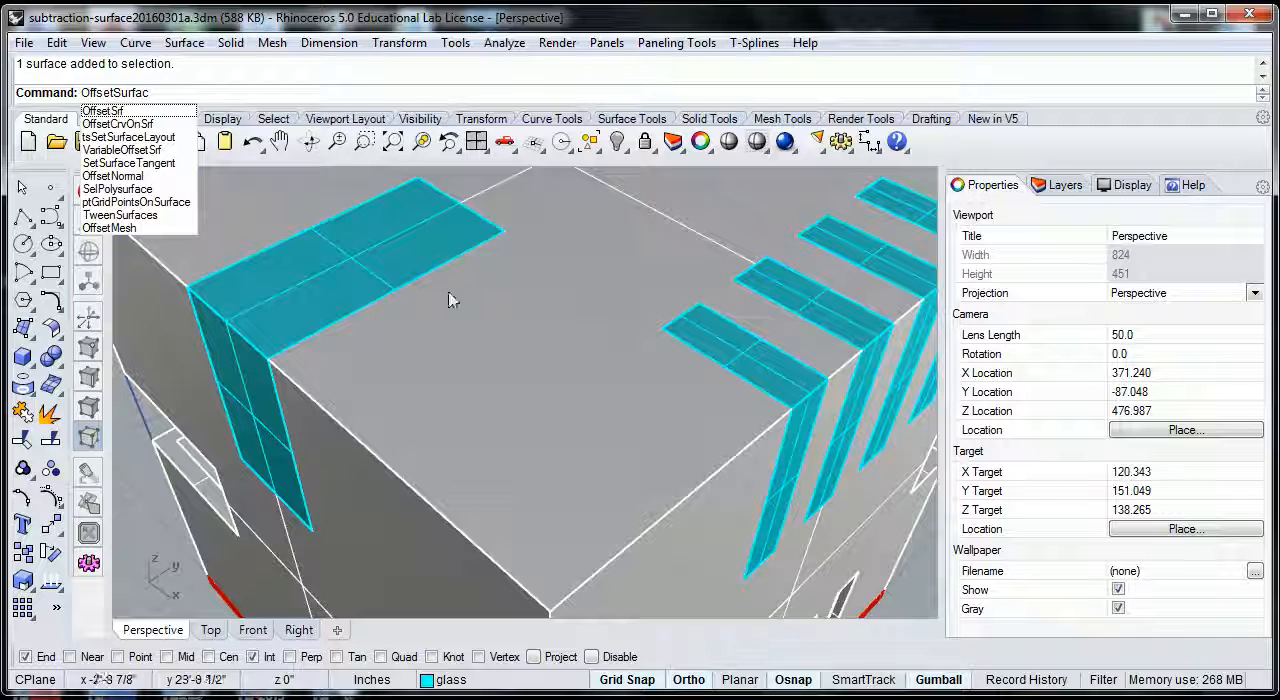
pyautogui.click(116, 112)
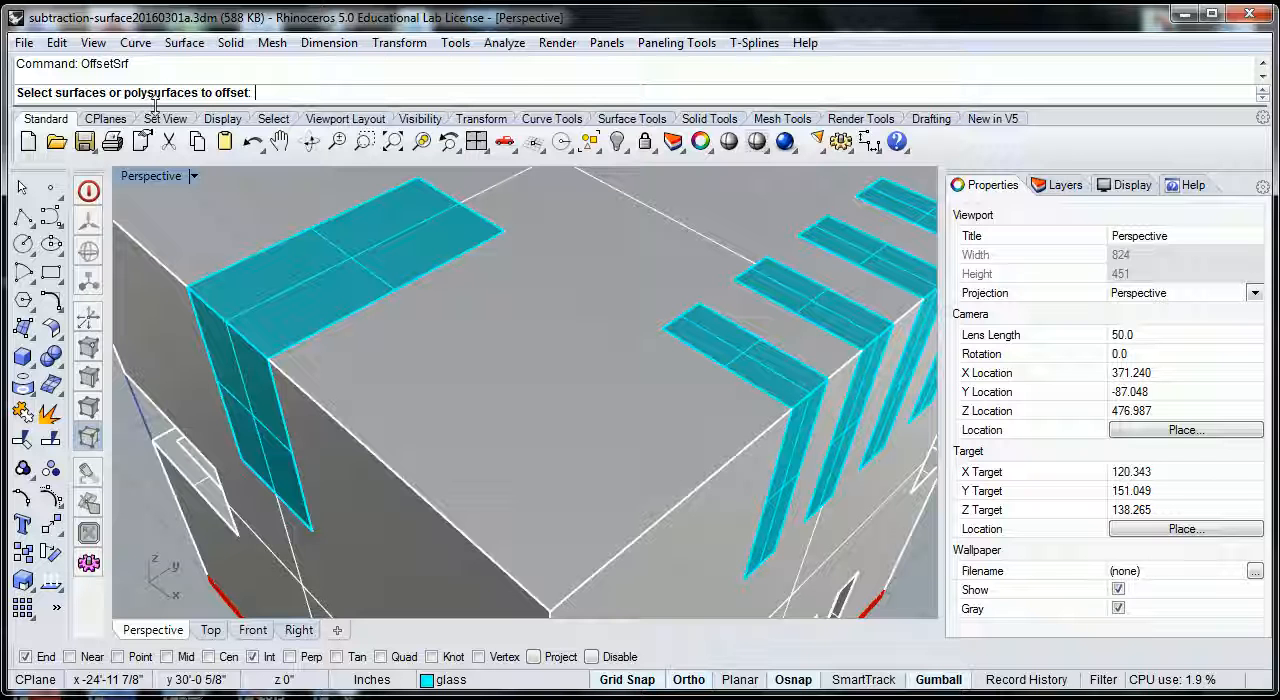
pyautogui.click(185, 43)
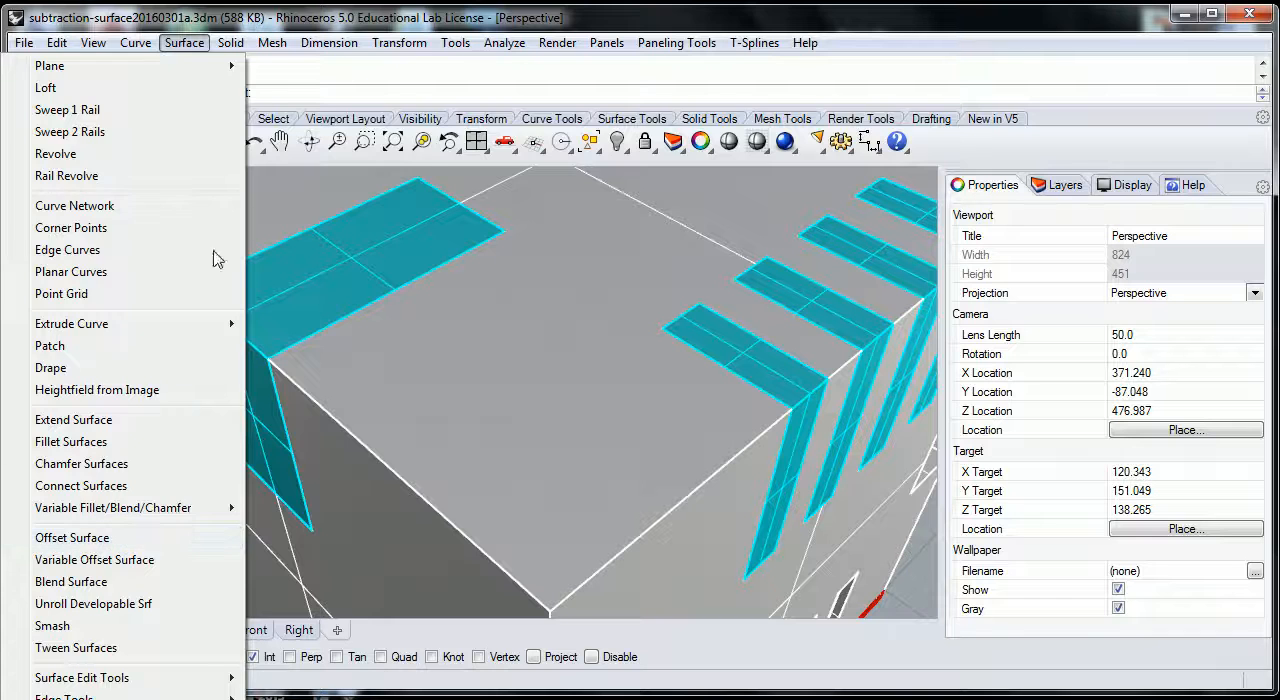
pyautogui.click(697, 24)
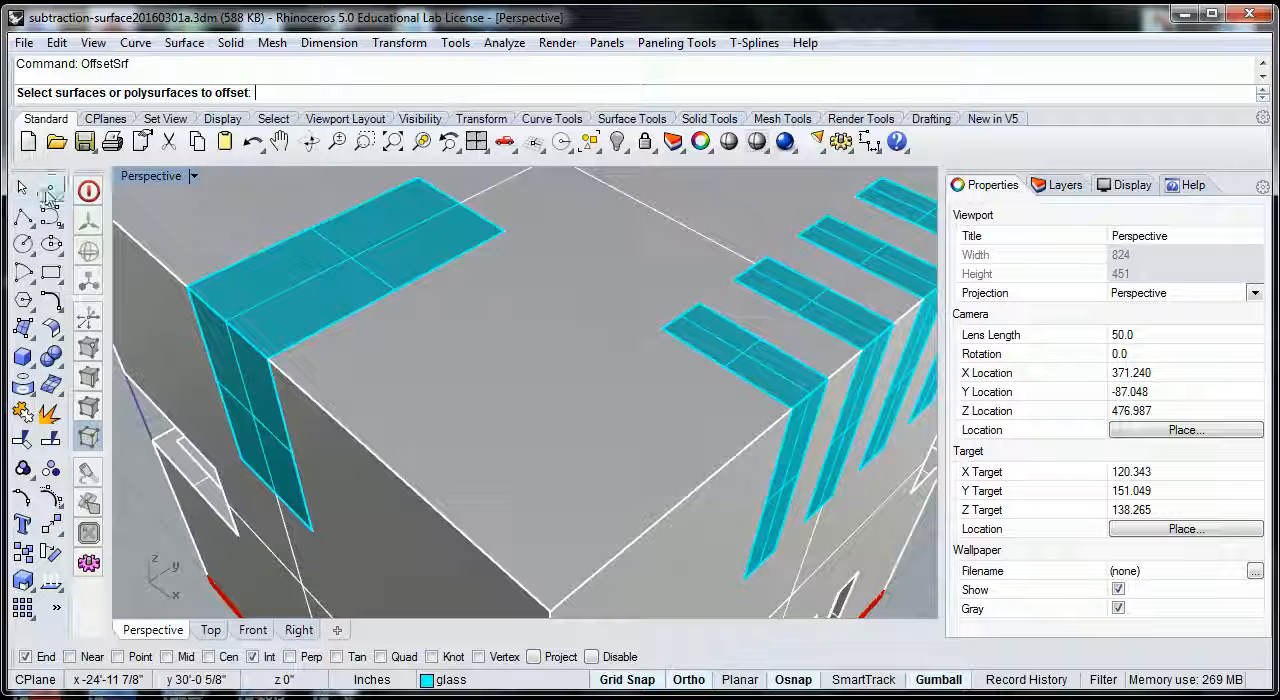
pyautogui.click(57, 335)
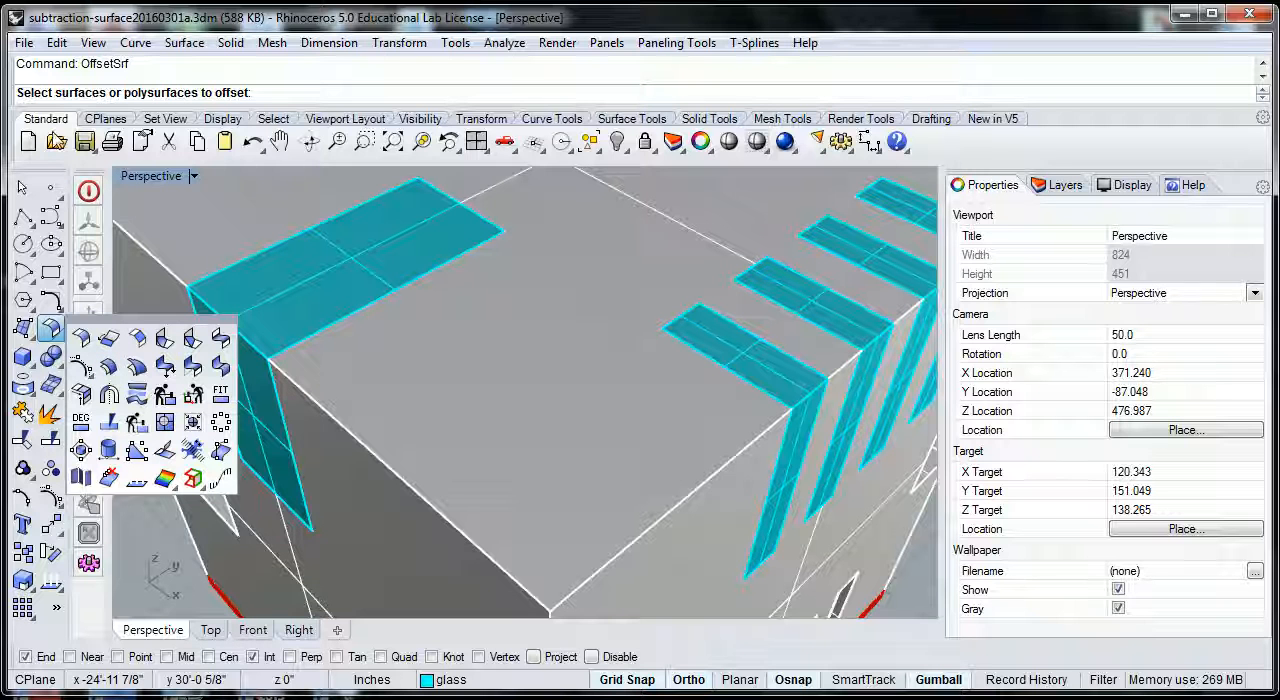
pyautogui.click(632, 120)
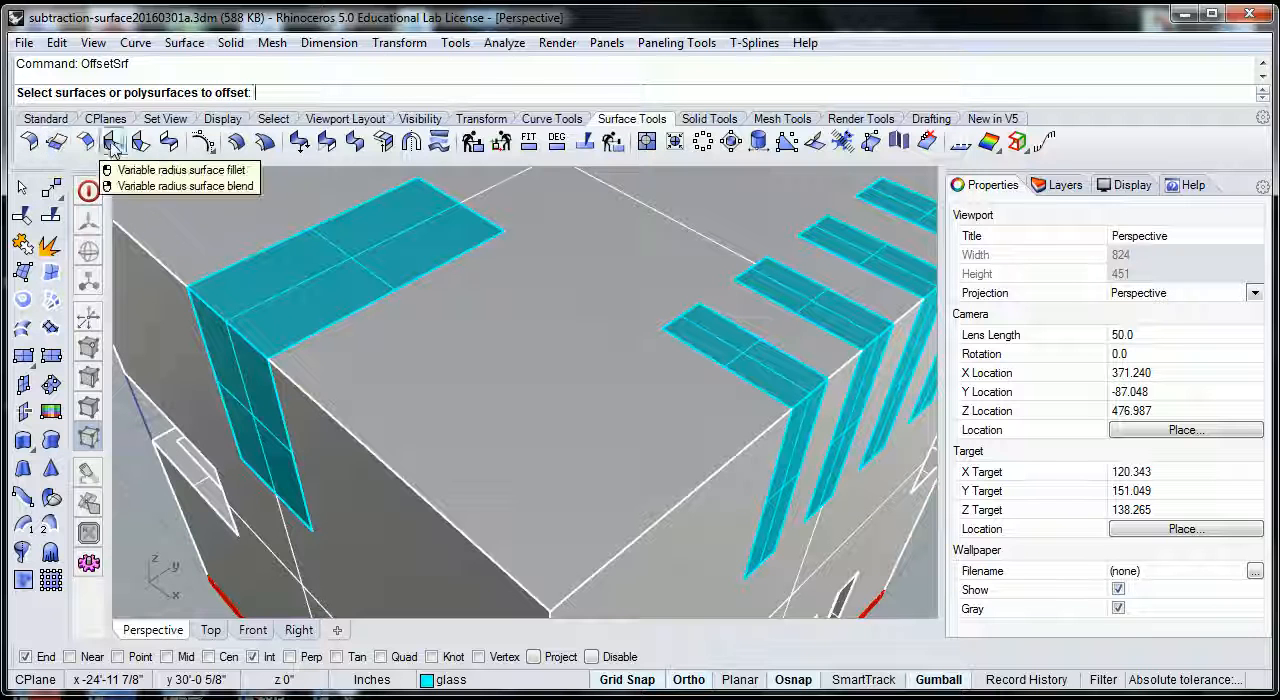
# - Run Offset Surface on the nearest narrow glass strip on the roof and set the offset distance to 3 inches
pyautogui.click(236, 142)
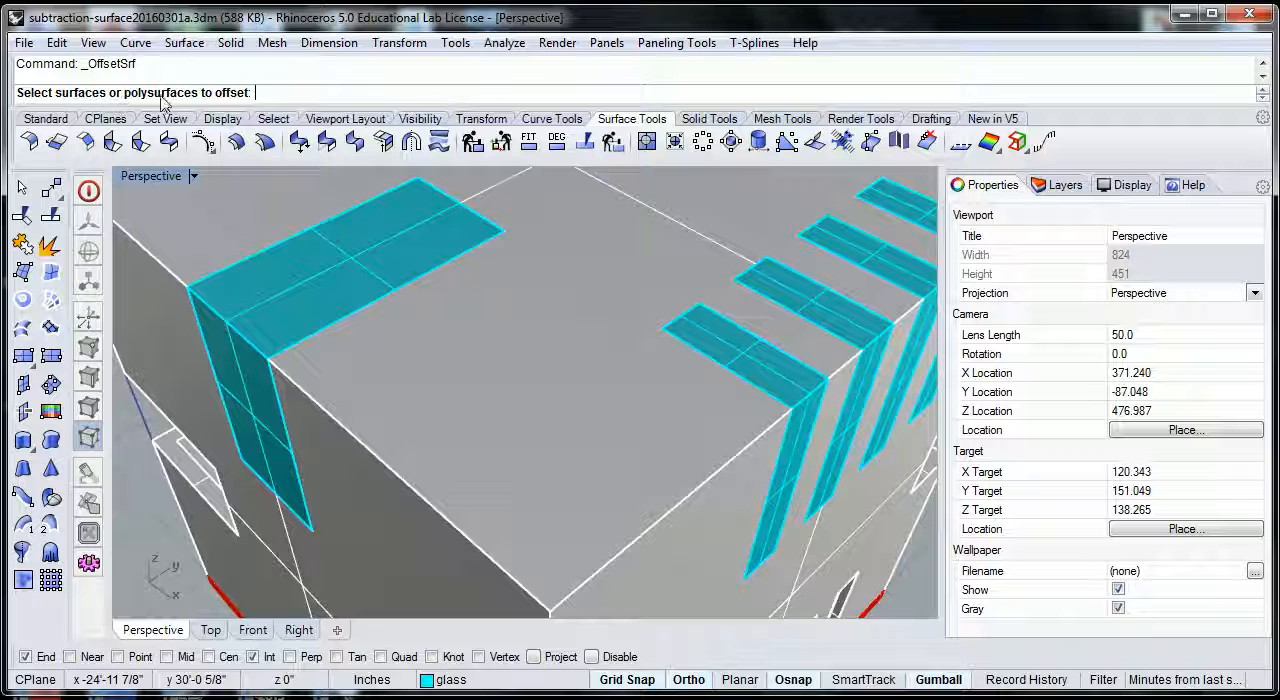
pyautogui.click(748, 361)
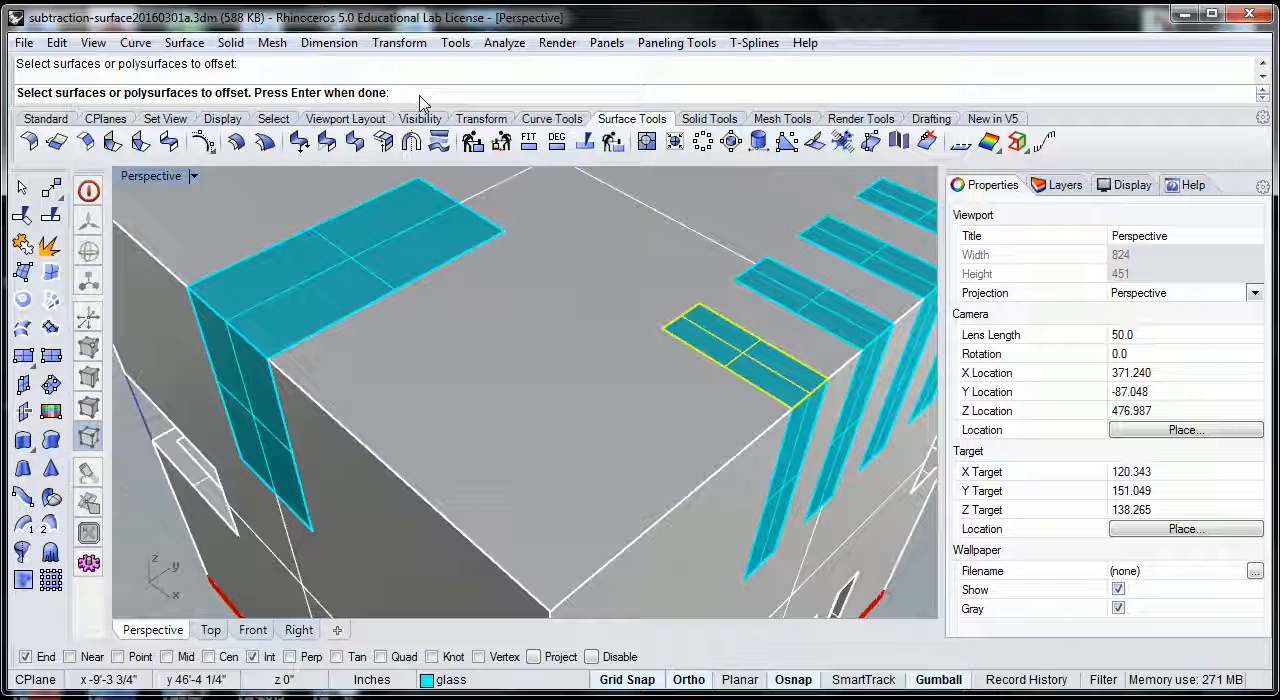
pyautogui.press('Return')
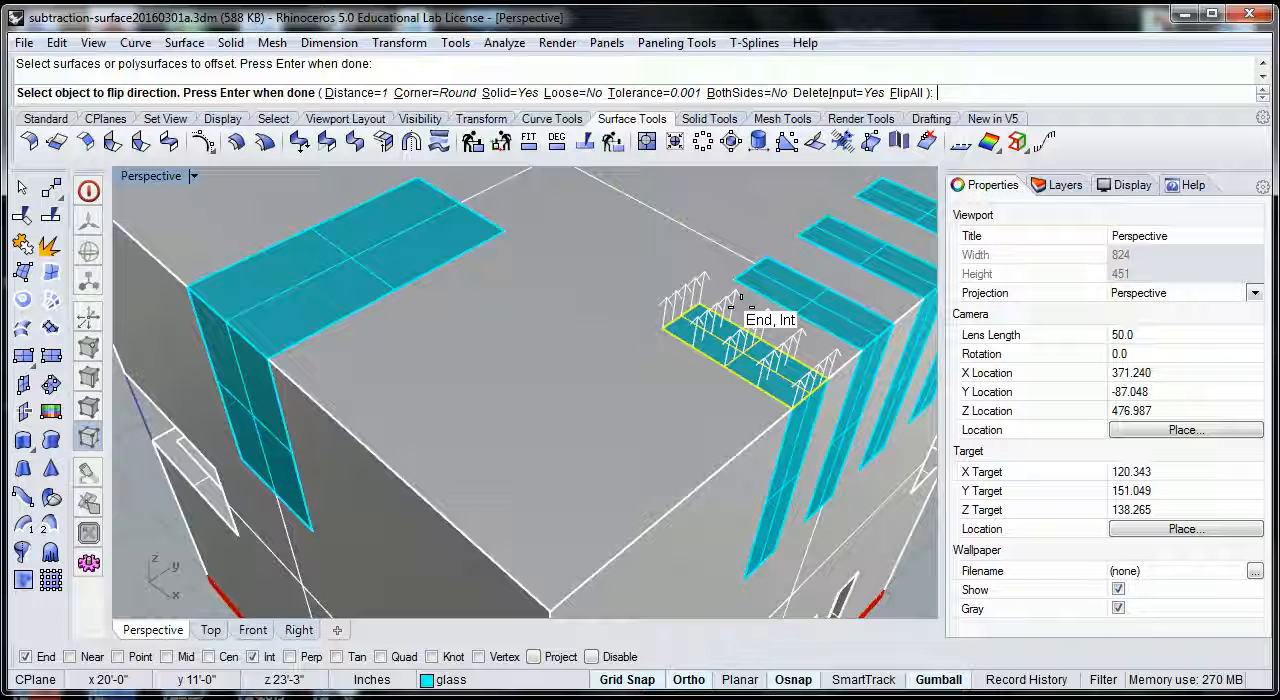
pyautogui.click(357, 93)
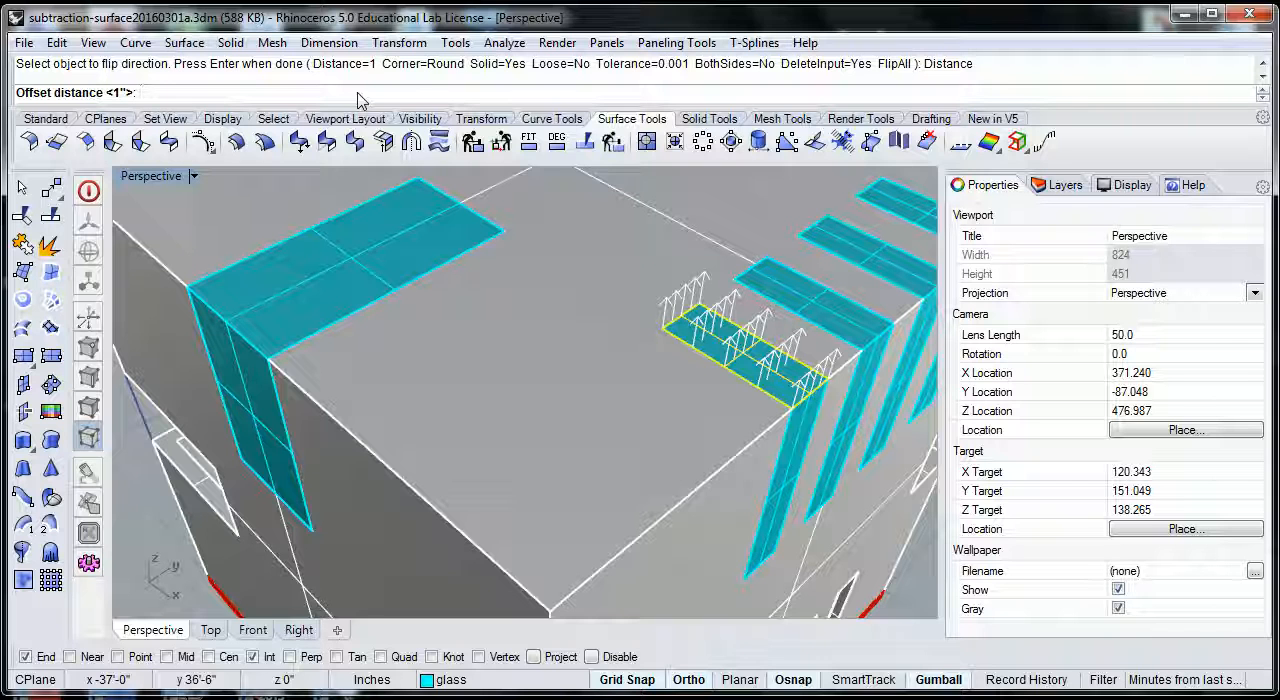
pyautogui.write('3')
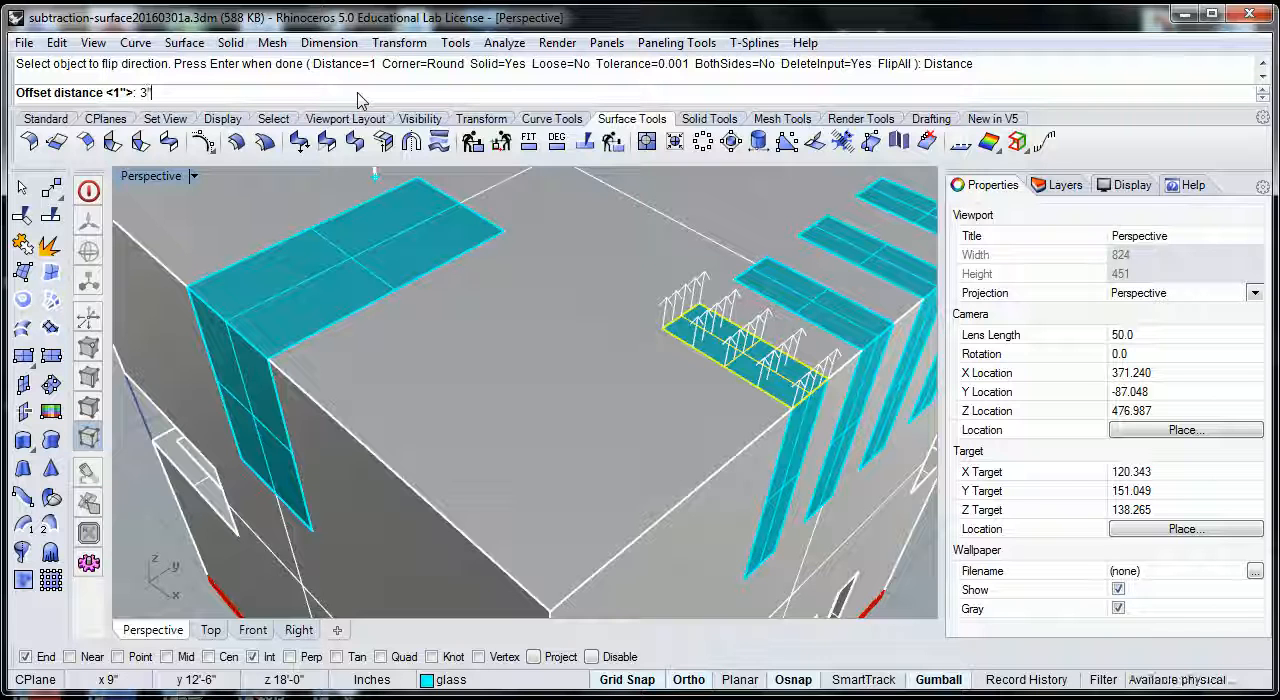
pyautogui.write('"')
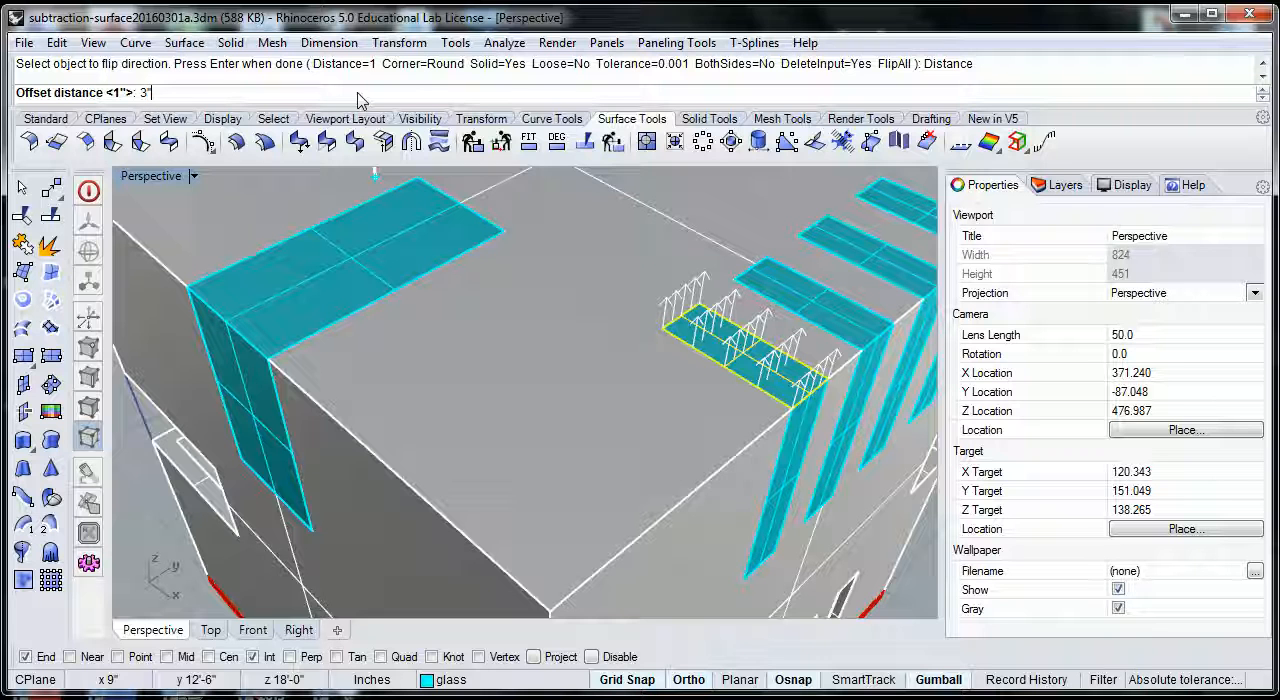
pyautogui.press('Return')
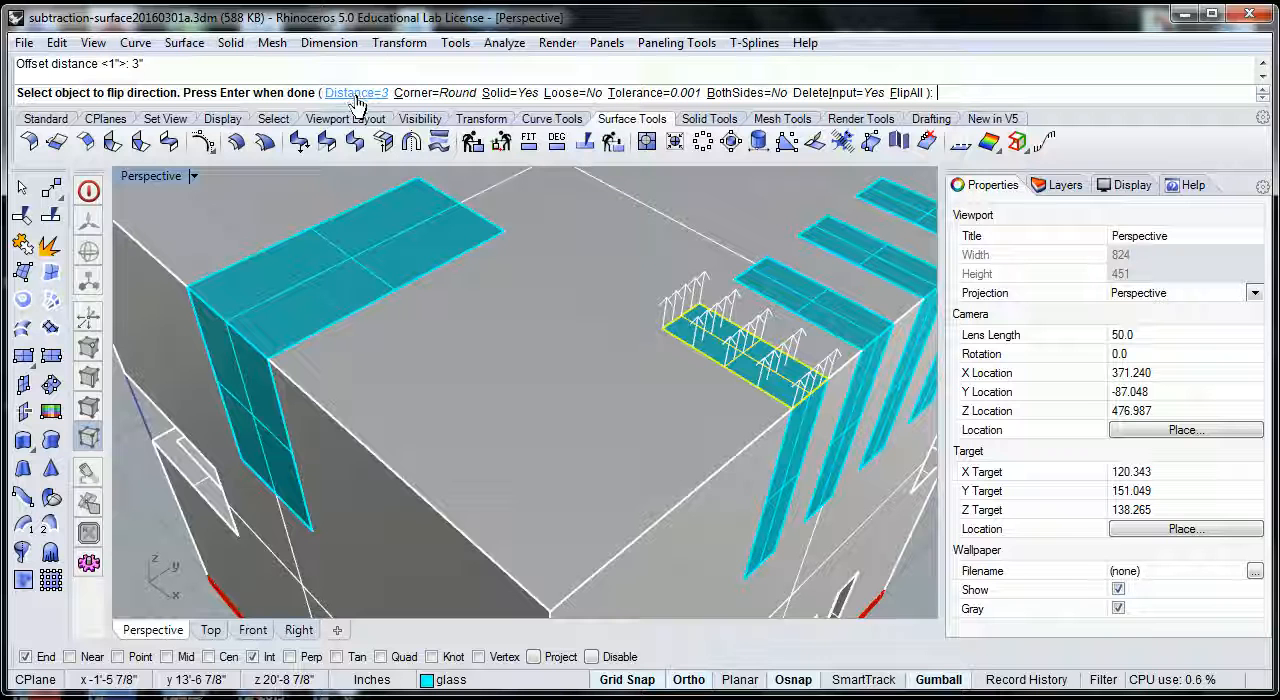
# - Set the offset to sharp corners and non-solid output, flip its direction down into the building, and complete it
pyautogui.click(452, 94)
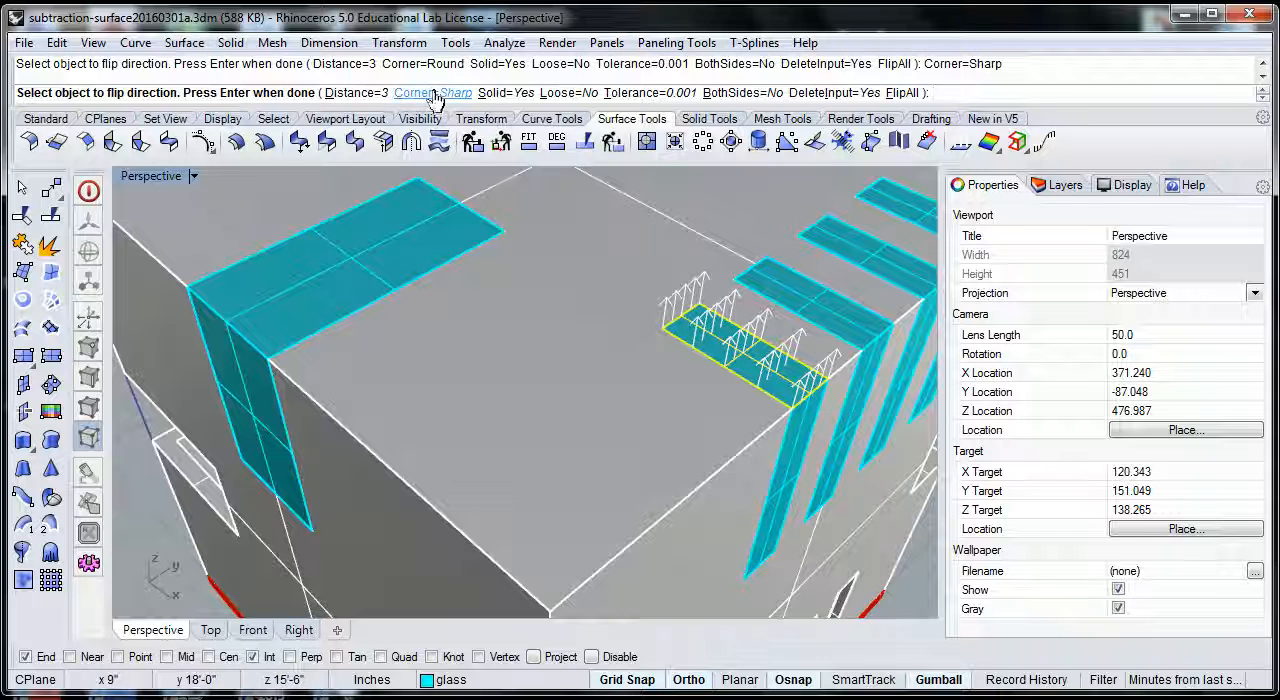
pyautogui.click(509, 96)
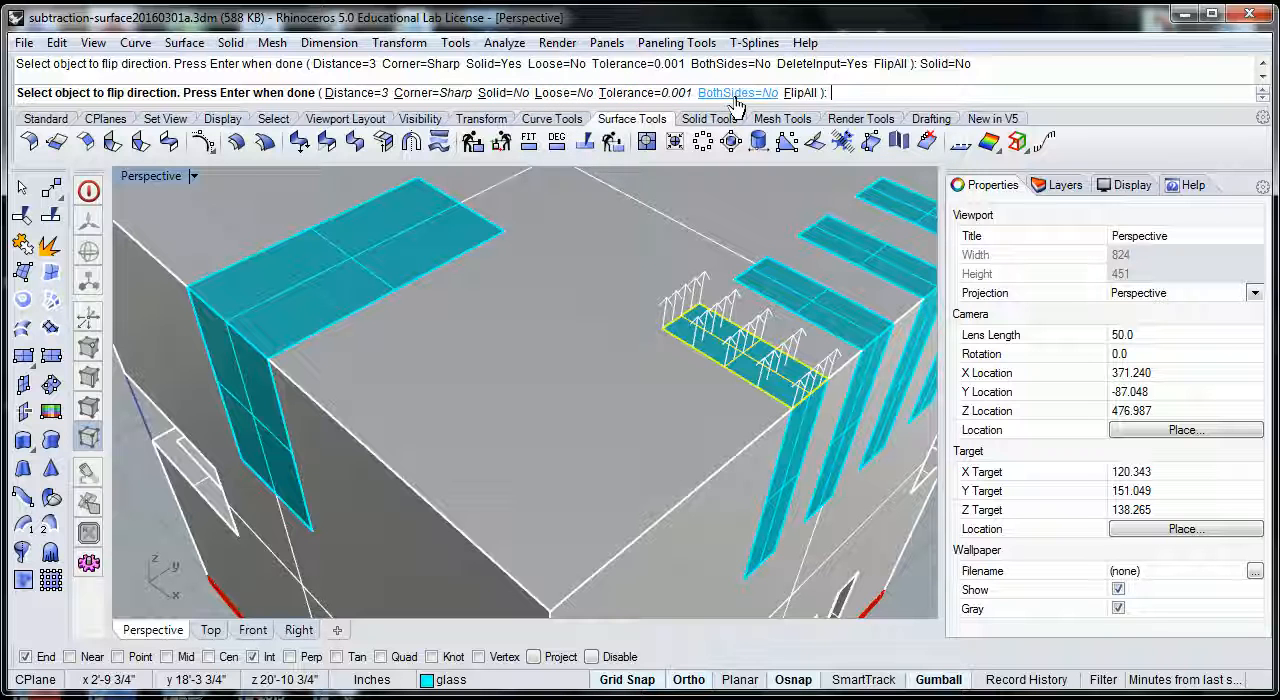
pyautogui.click(804, 94)
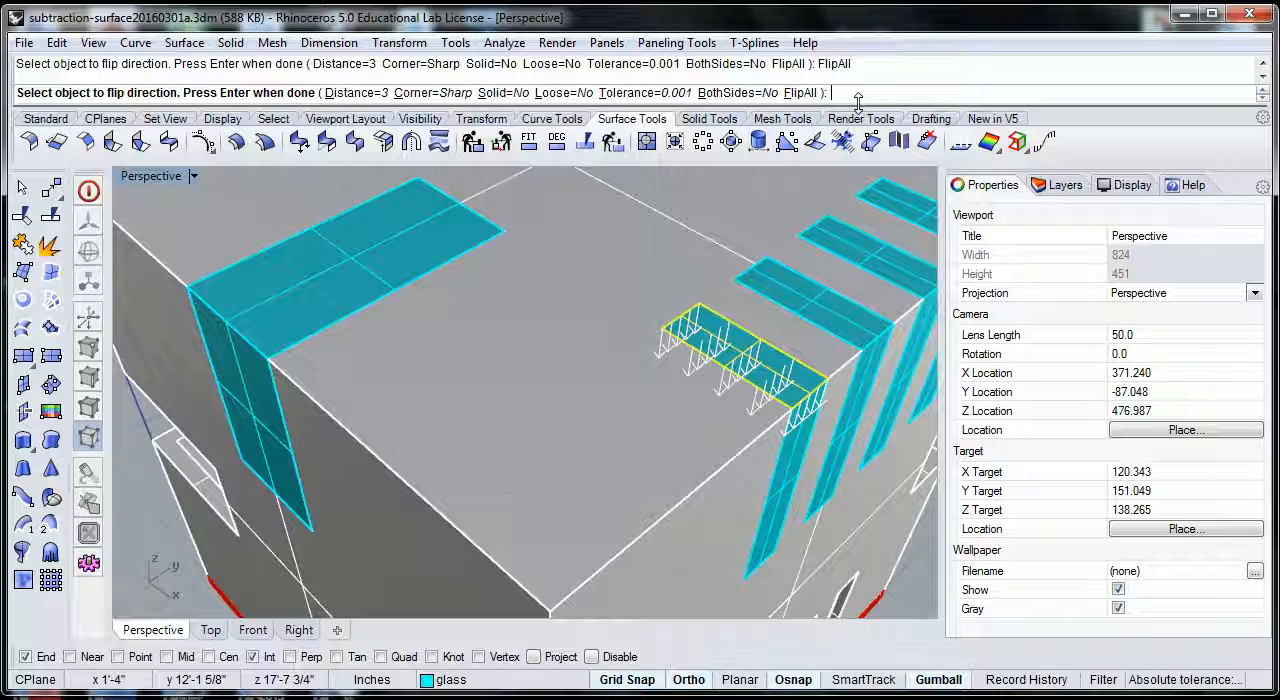
pyautogui.press('Return')
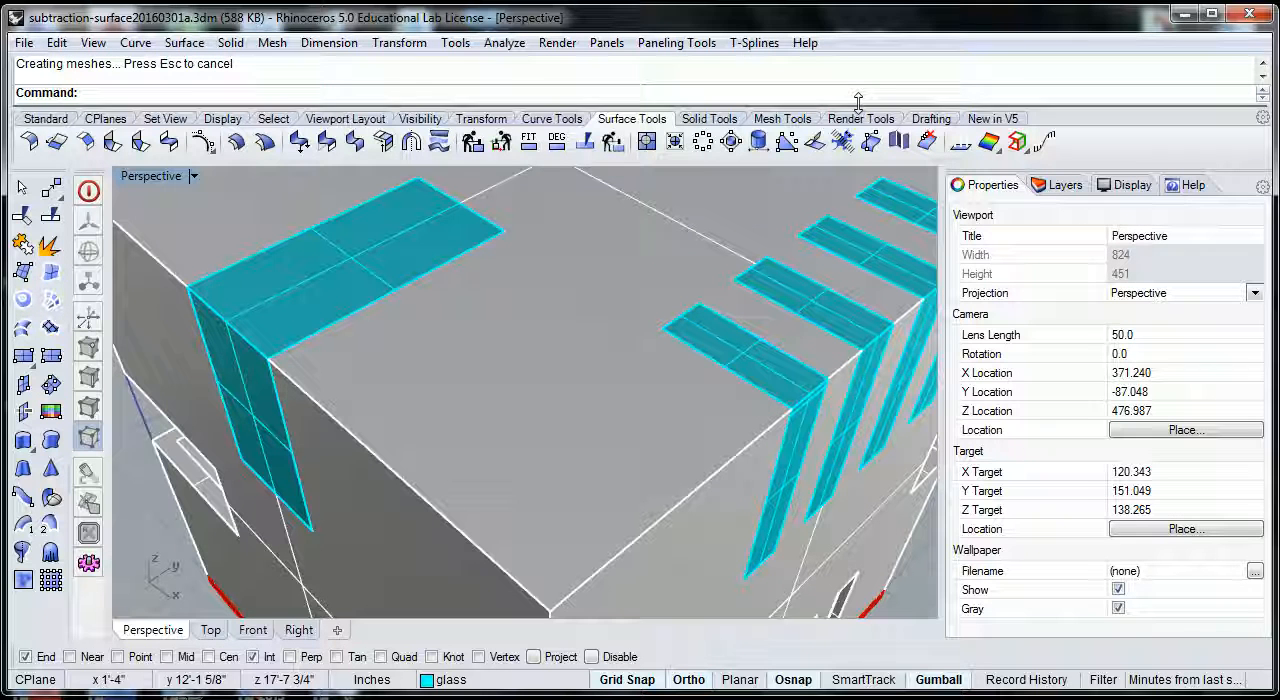
# - Switch the Perspective view to Ghosted display and select the offset glass surface beneath the original roof strip
pyautogui.moveTo(814, 366); pyautogui.dragTo(779, 344, button='right')
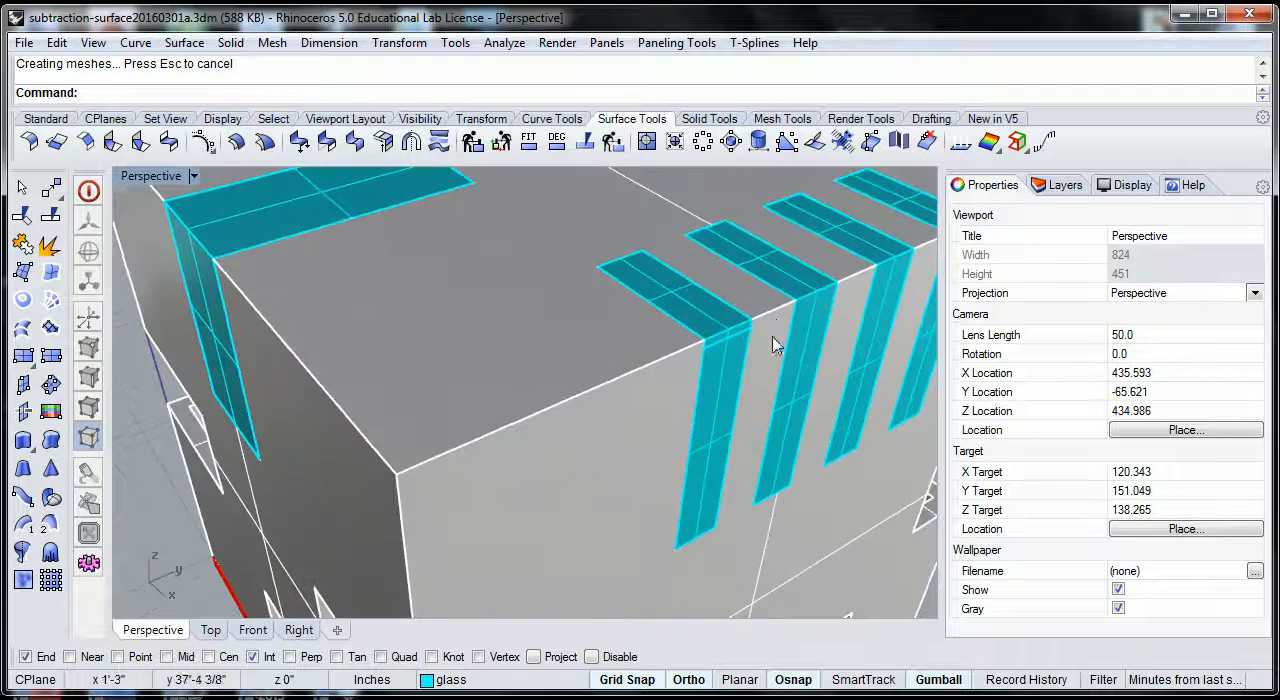
pyautogui.scroll(4, 717, 352)
pyautogui.scroll(-4, 748, 338)
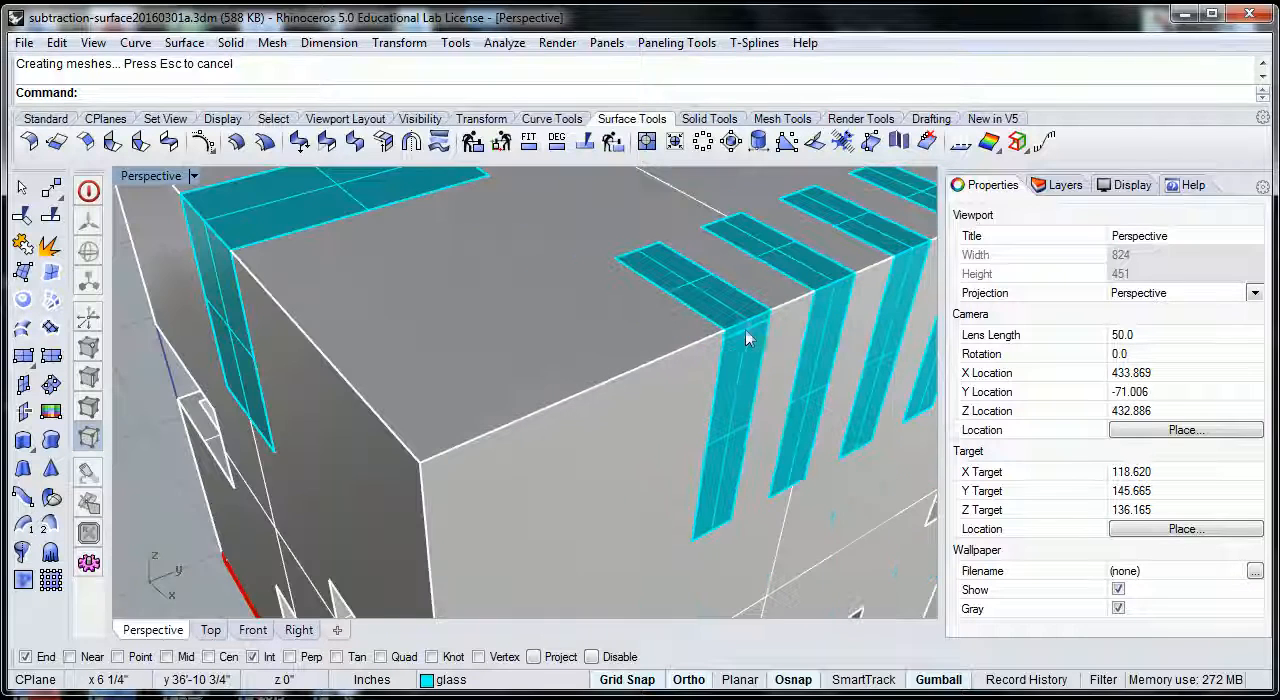
pyautogui.click(194, 176)
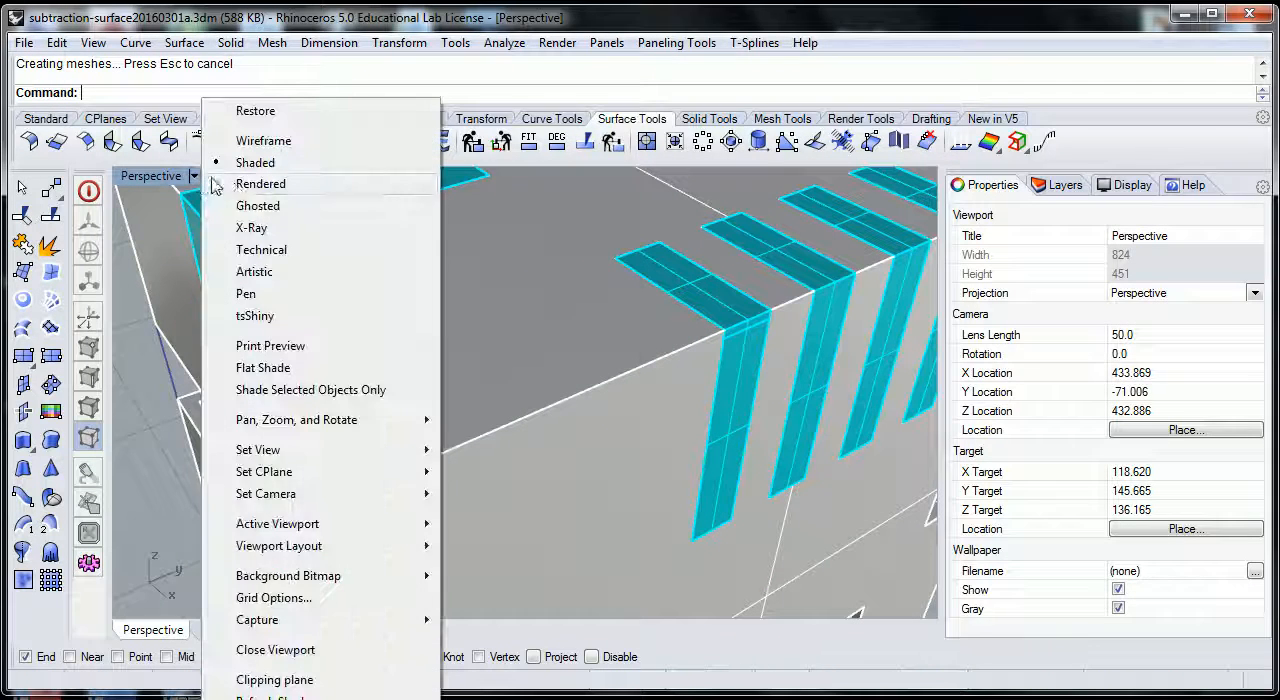
pyautogui.click(257, 206)
pyautogui.moveTo(677, 336); pyautogui.dragTo(737, 414, button='right')
pyautogui.click(764, 438)
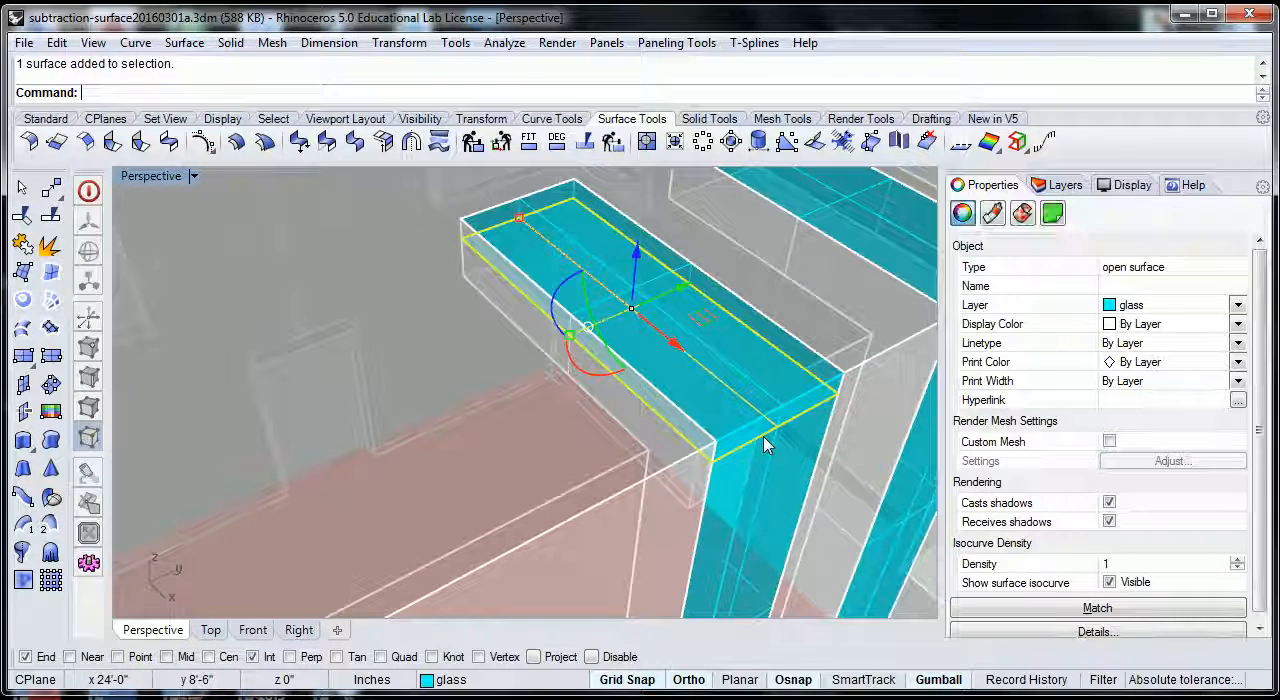
# - Delete the original glass surface at roof level, keeping the offset copy below it
pyautogui.click(713, 288)
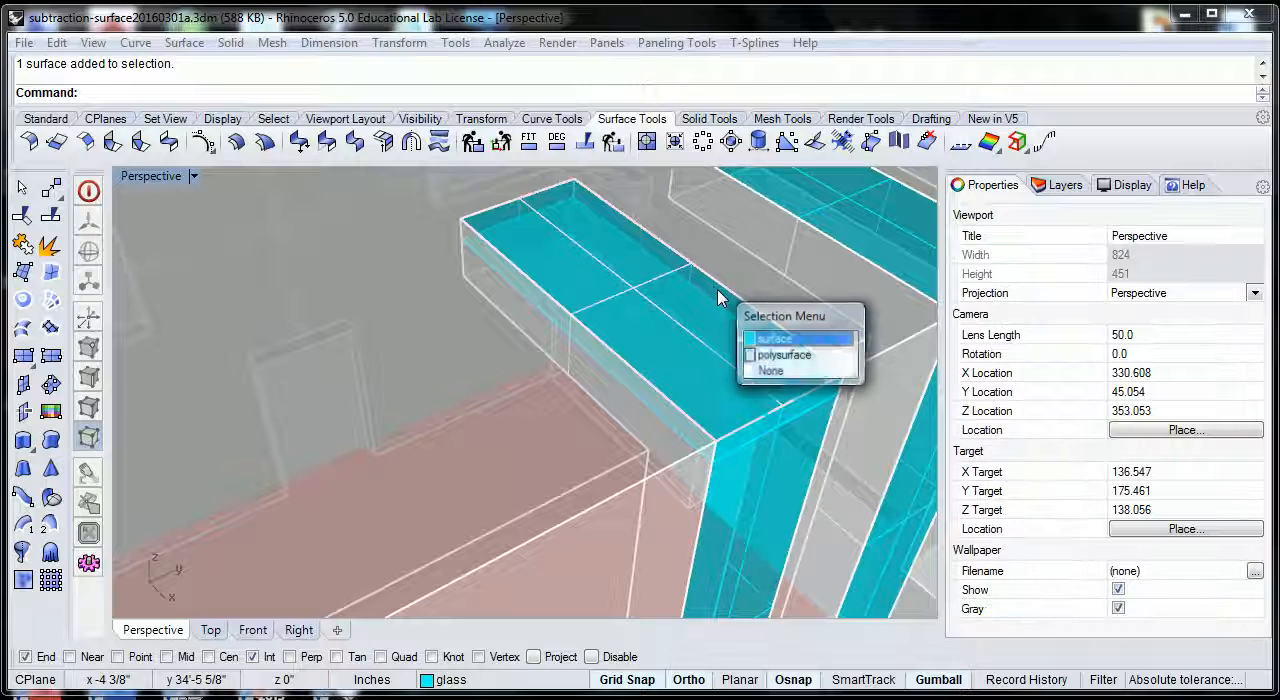
pyautogui.click(845, 377)
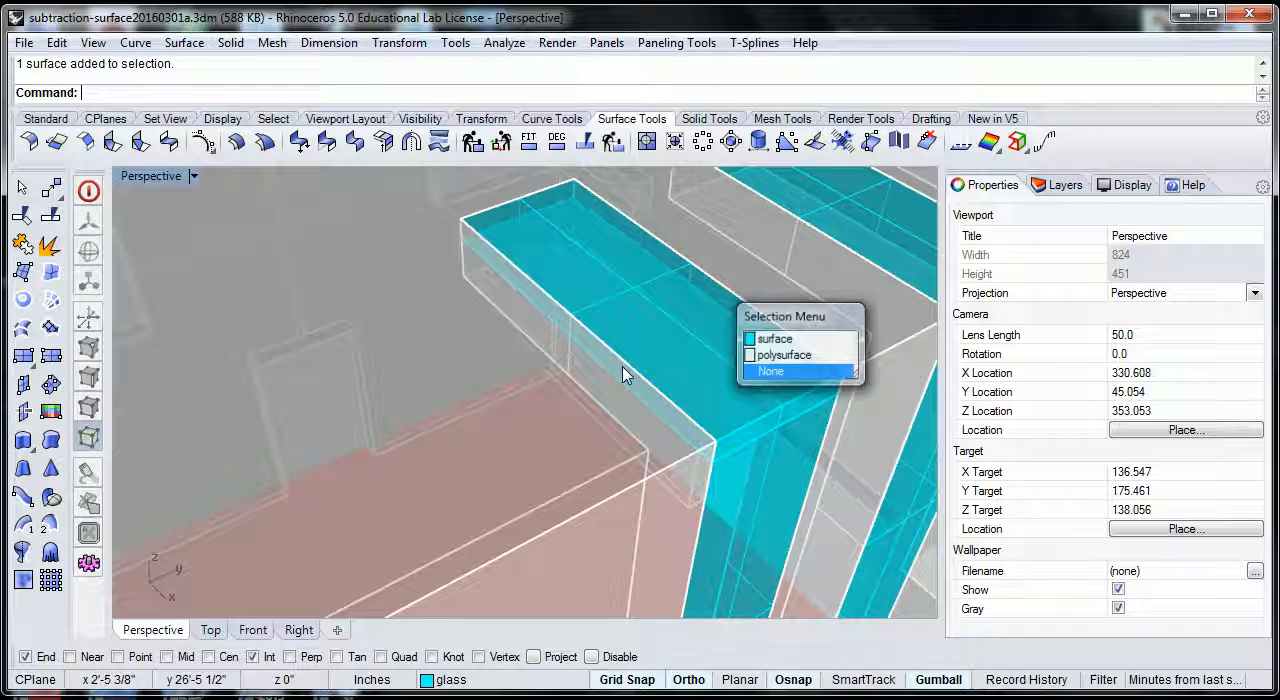
pyautogui.click(634, 290)
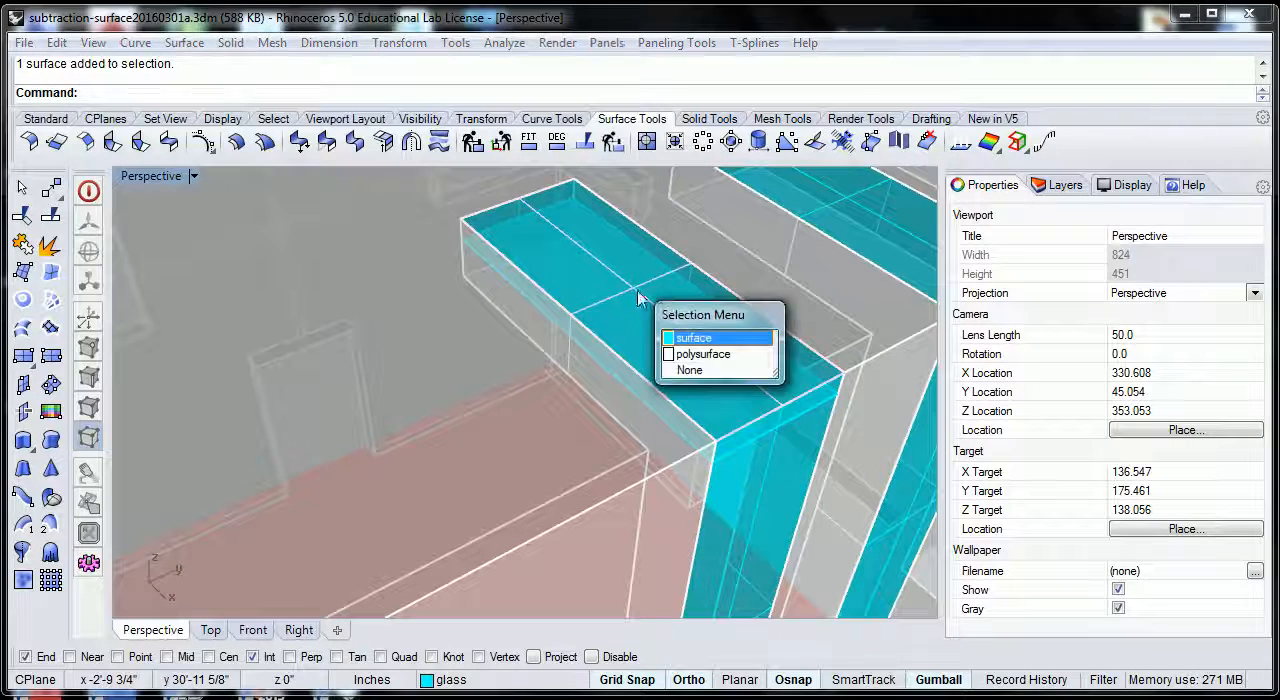
pyautogui.click(741, 345)
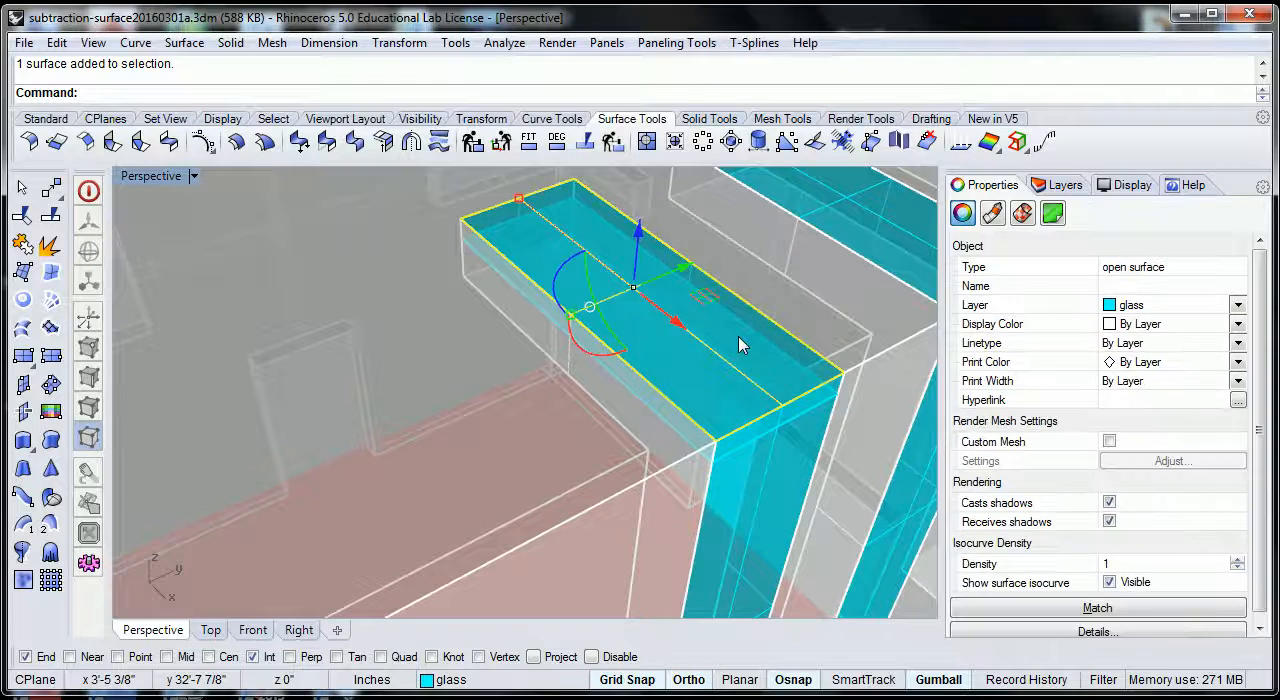
pyautogui.press('Delete')
pyautogui.moveTo(594, 261); pyautogui.dragTo(603, 260, button='right')
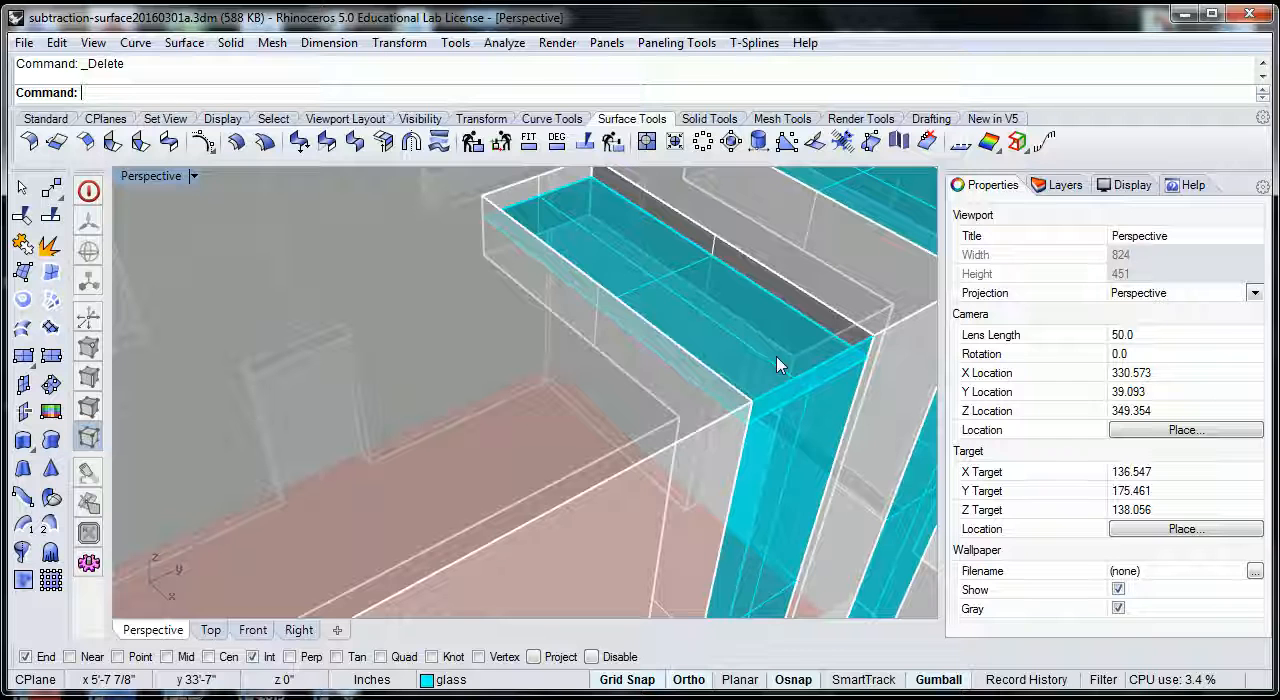
# - Offset the vertical glass surface below the nearest roof strip by 3 inches with sharp corners, non-solid, flipped to point into the building
pyautogui.scroll(-2, 777, 358)
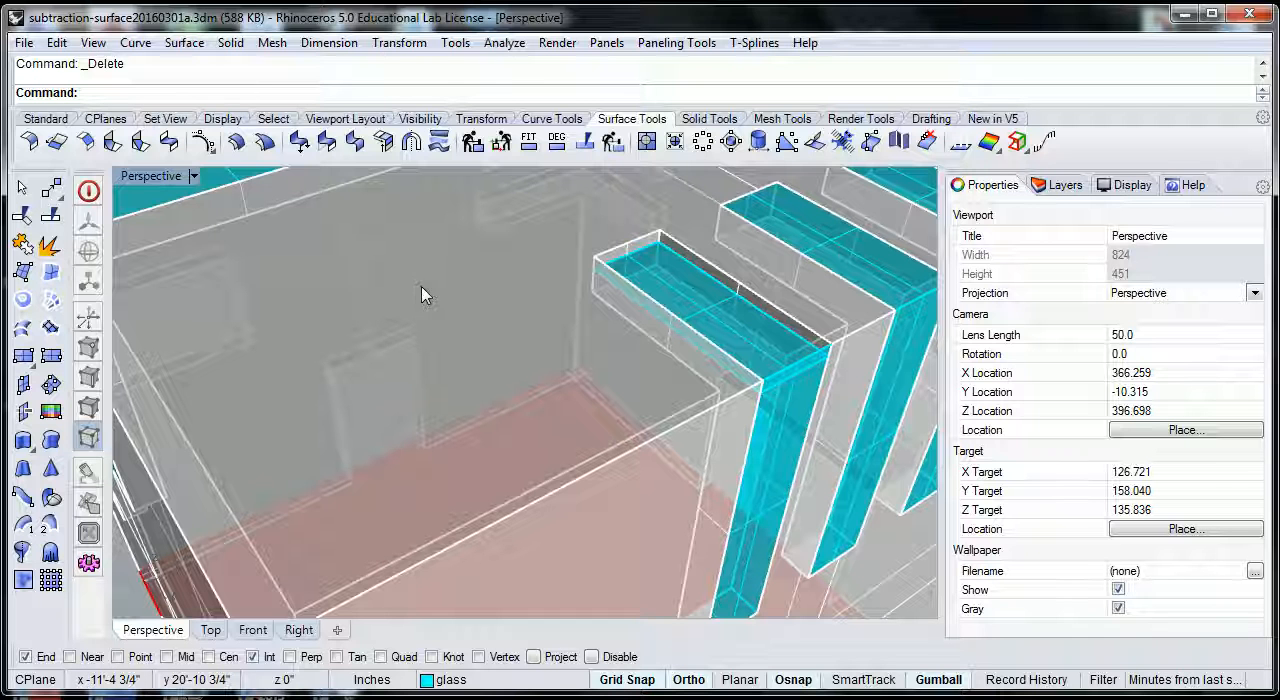
pyautogui.click(188, 43)
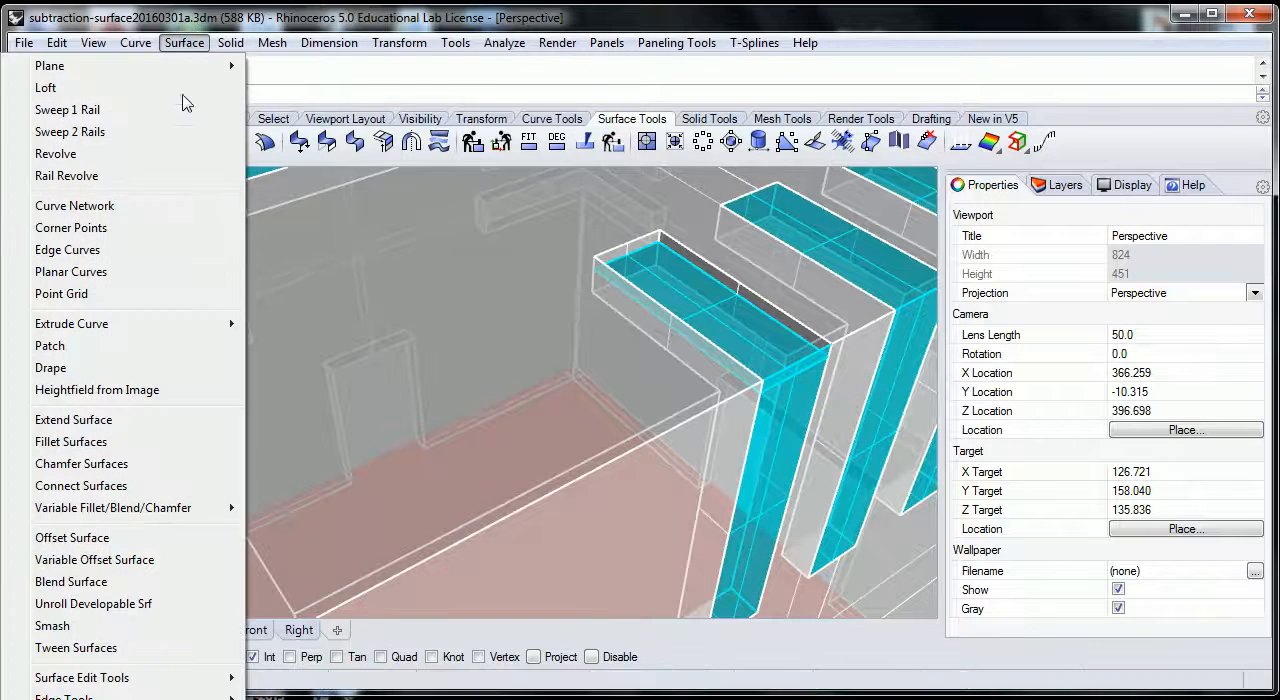
pyautogui.click(148, 540)
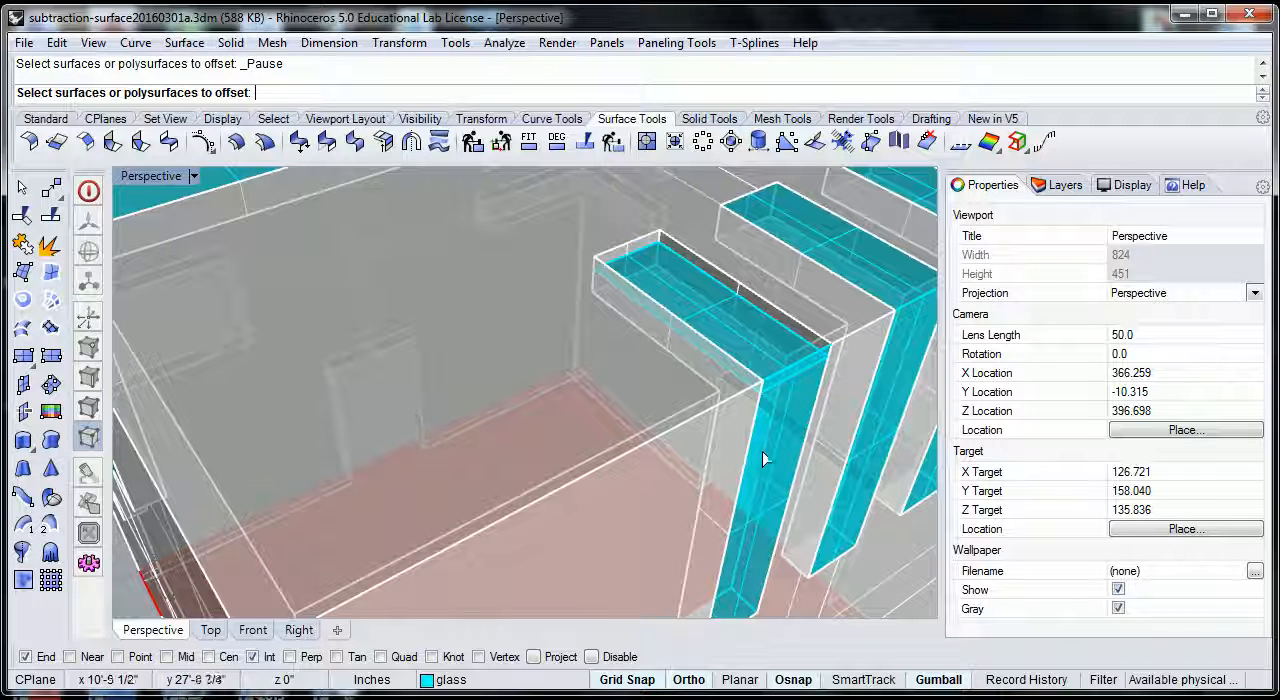
pyautogui.click(774, 474)
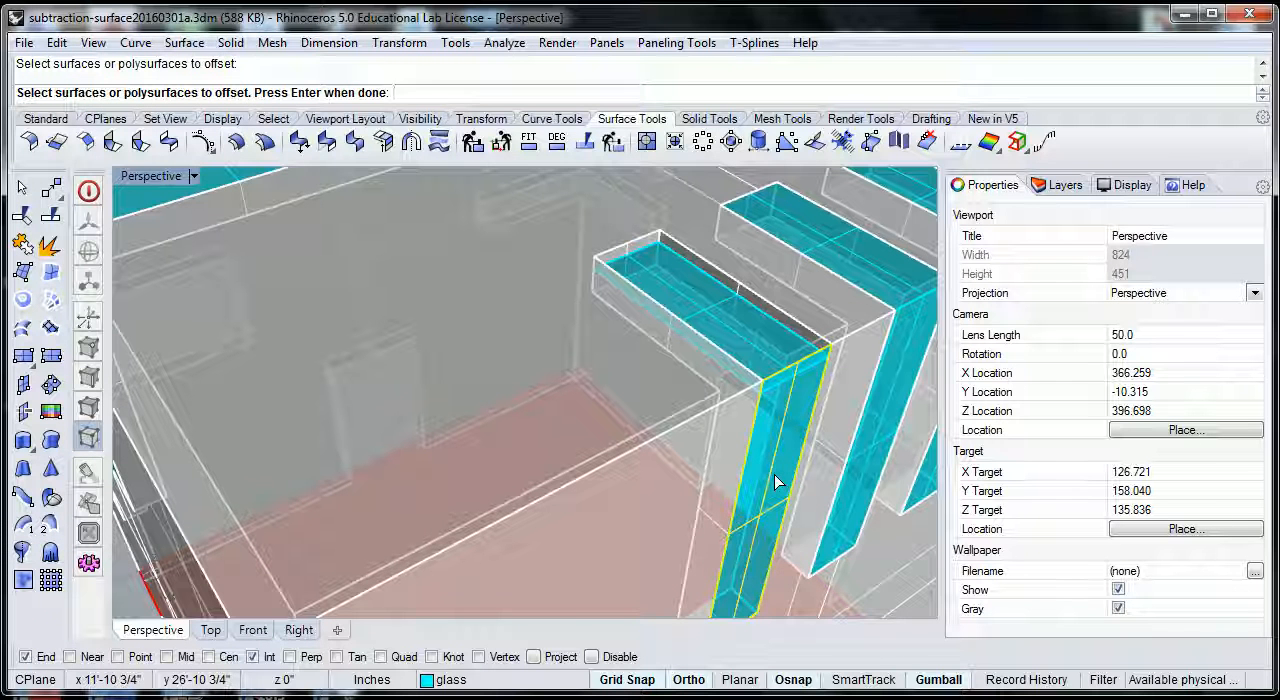
pyautogui.press('Return')
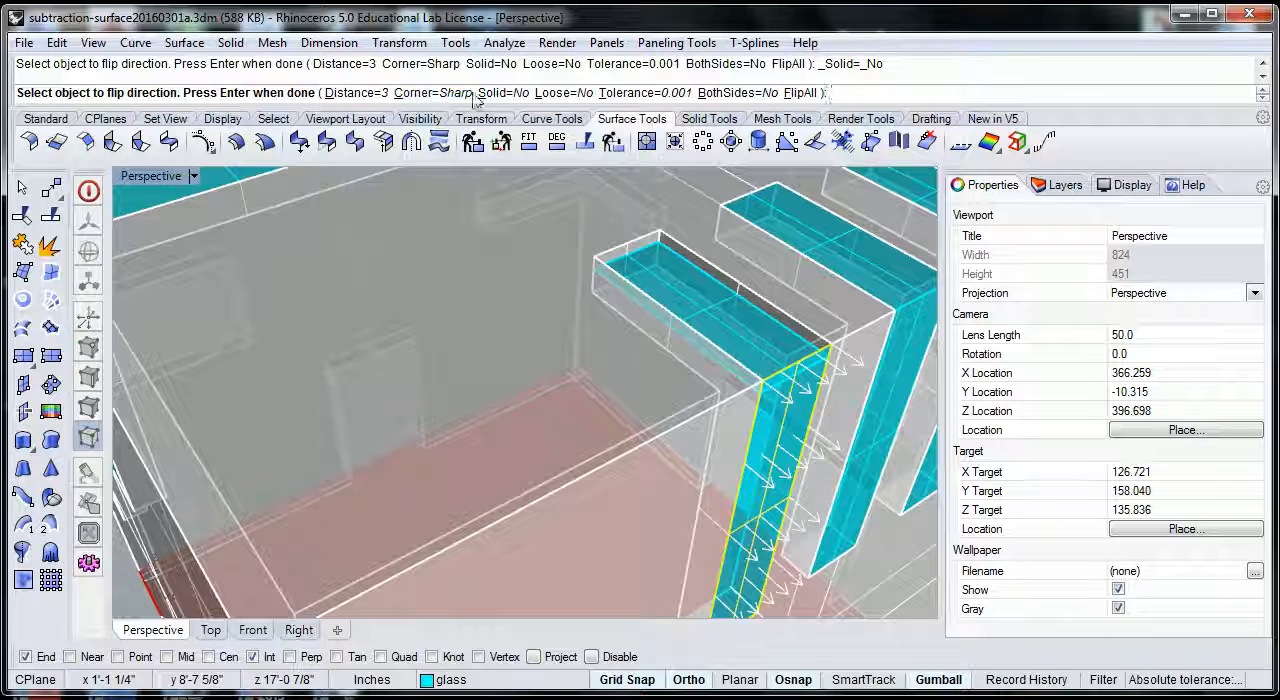
pyautogui.click(801, 93)
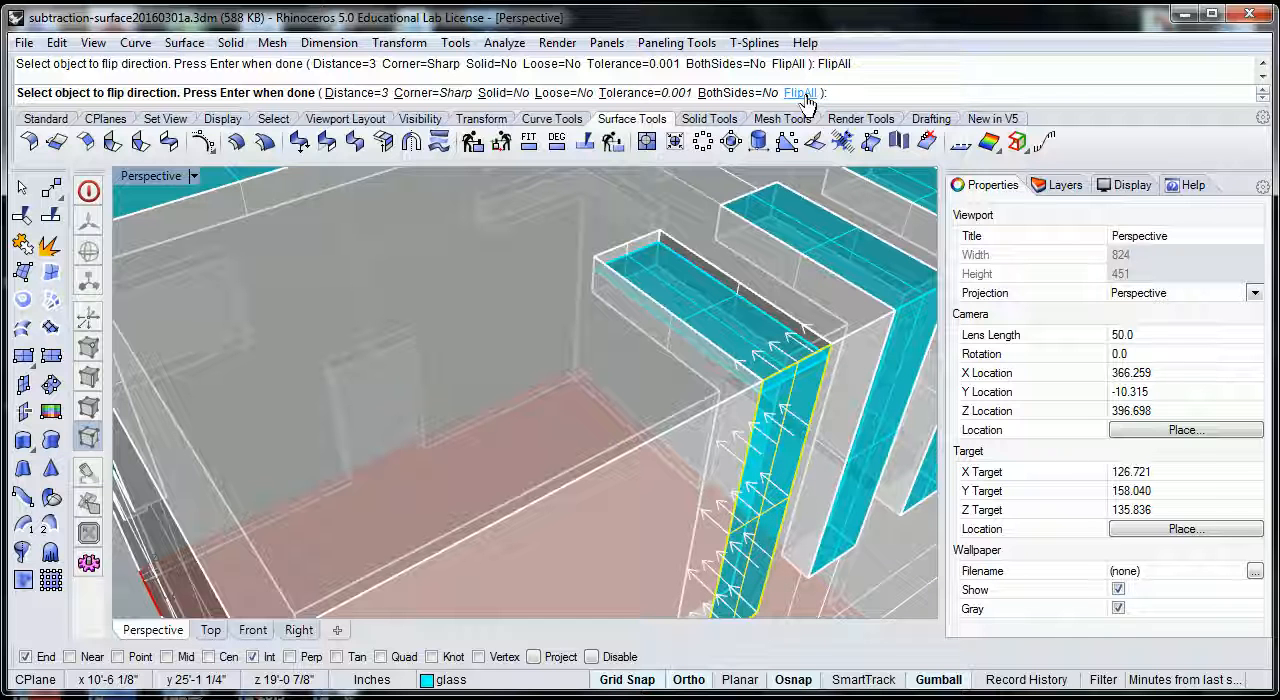
pyautogui.press('Return')
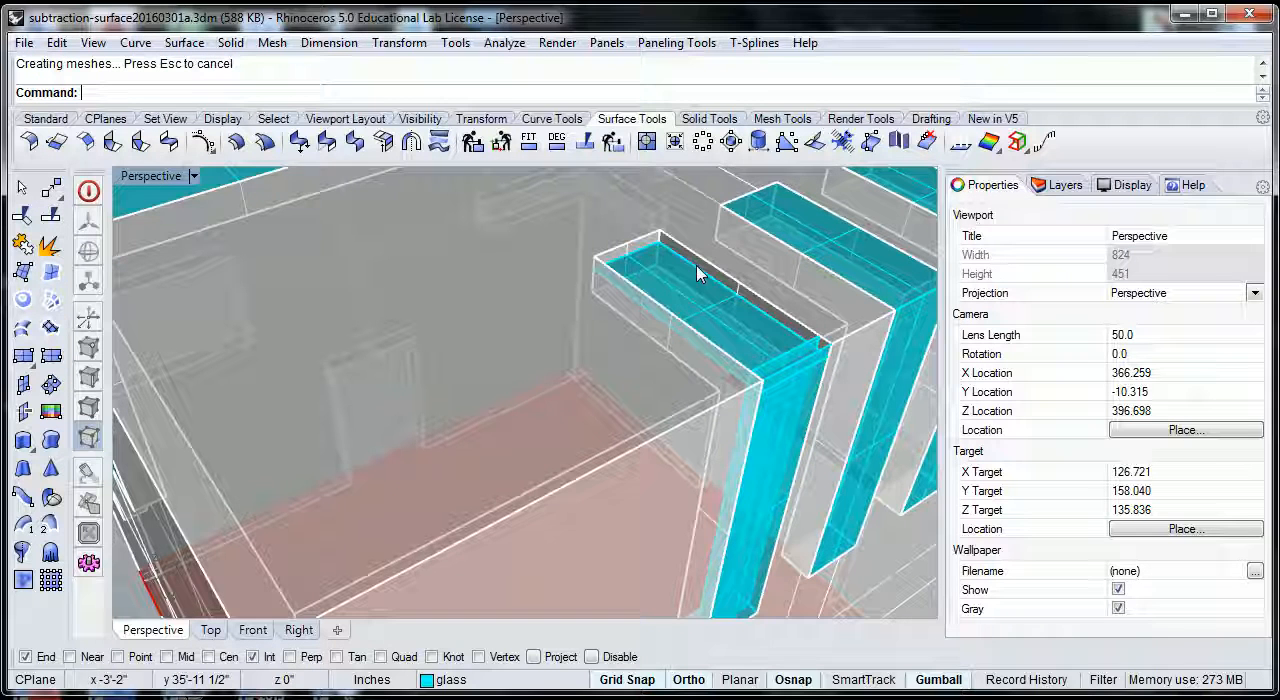
# - Delete the original outer vertical glass surface of the nearest window, keeping its inward offset copy
pyautogui.keyDown('shift'); pyautogui.moveTo(735, 263); pyautogui.dragTo(631, 269, button='right'); pyautogui.keyUp('shift')
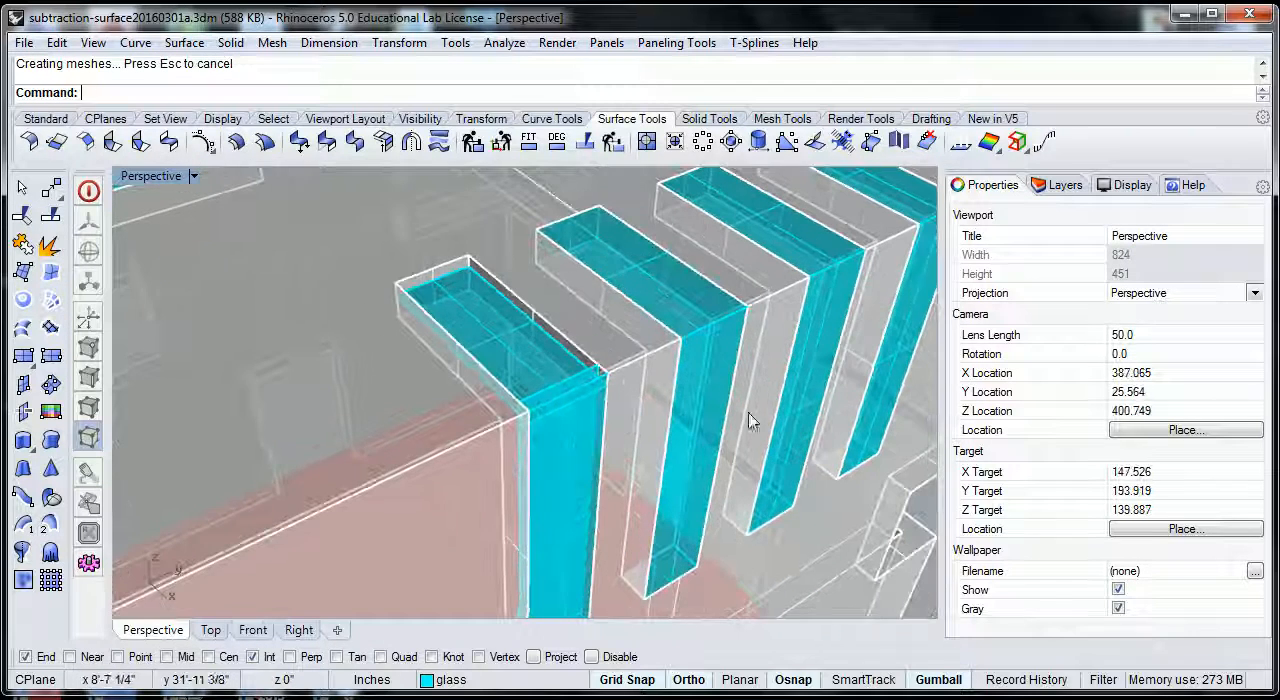
pyautogui.scroll(5, 569, 410)
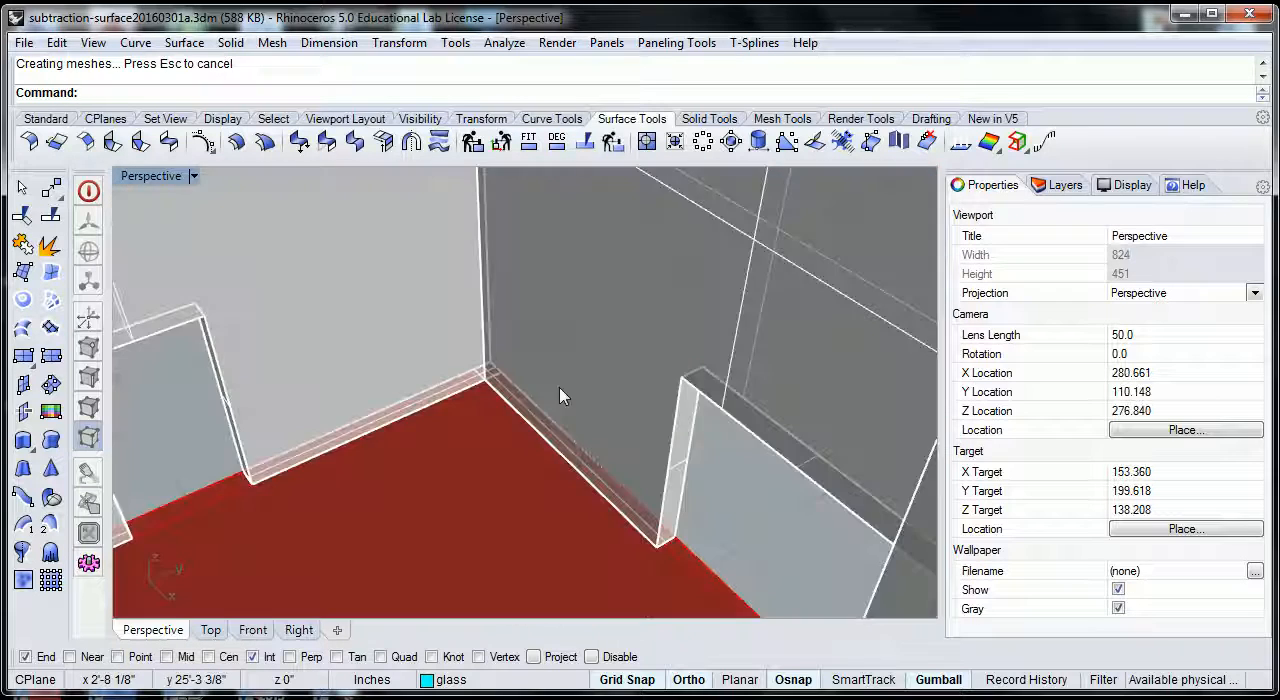
pyautogui.scroll(-3, 560, 397)
pyautogui.click(578, 384)
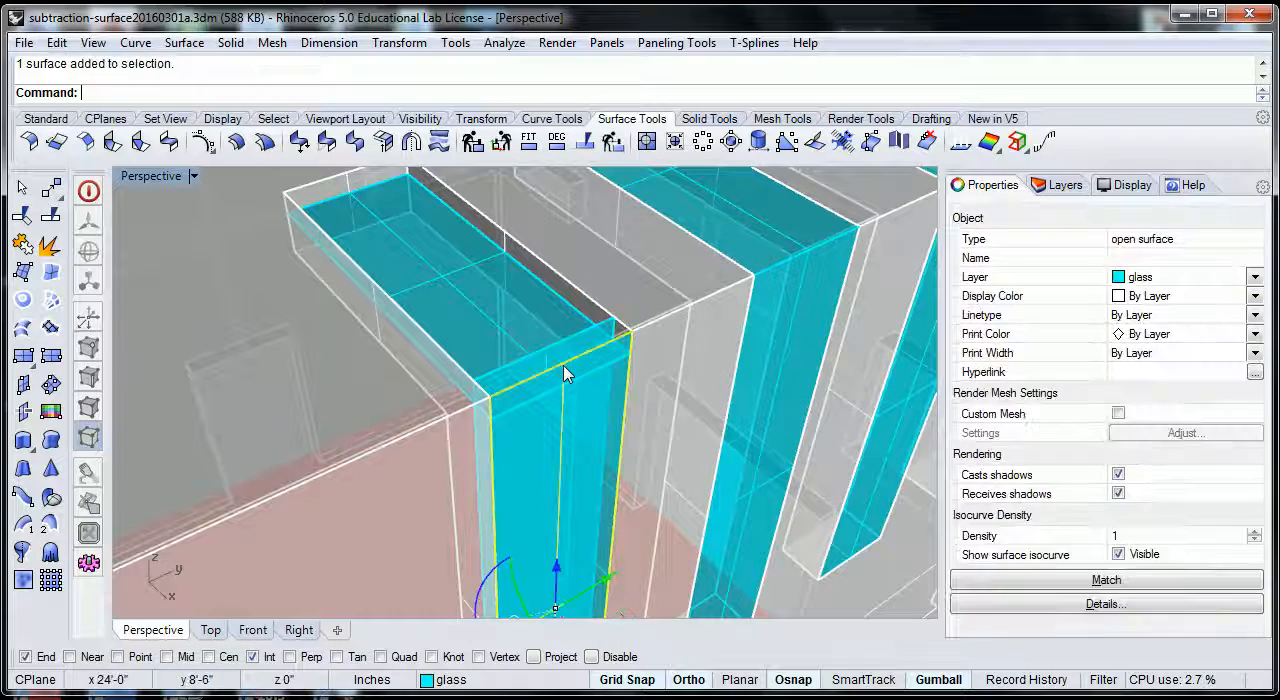
pyautogui.press('Delete')
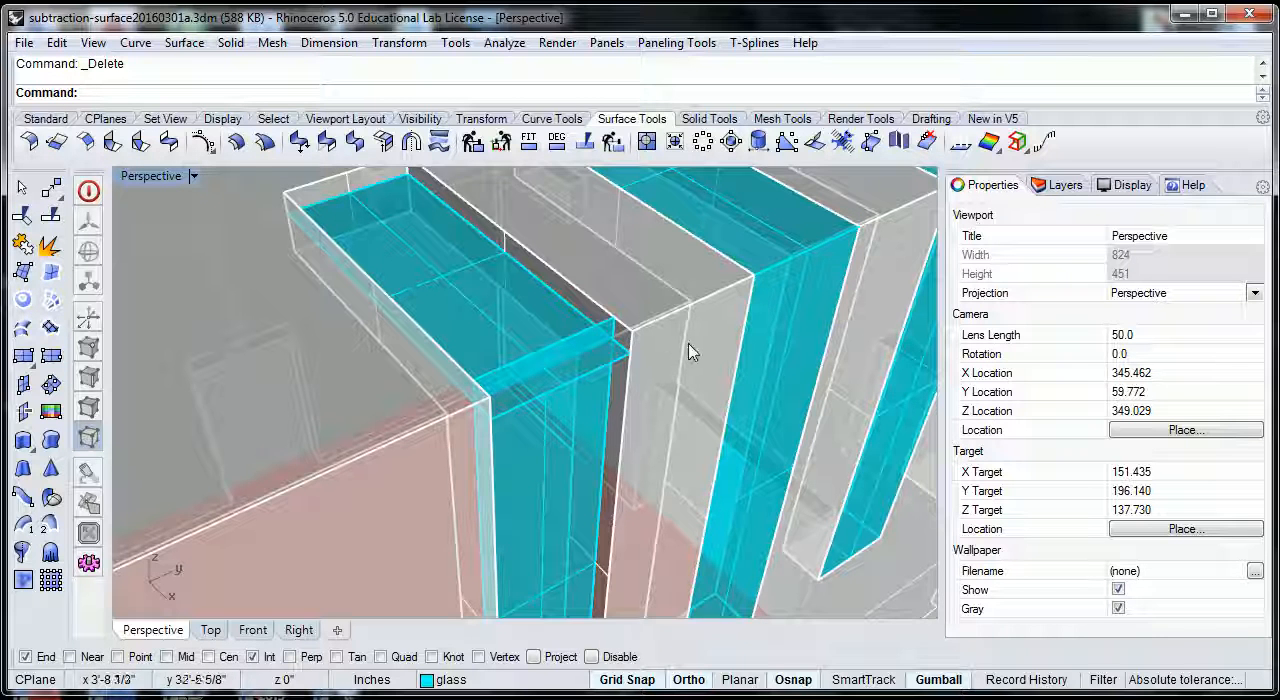
pyautogui.scroll(-2, 690, 350)
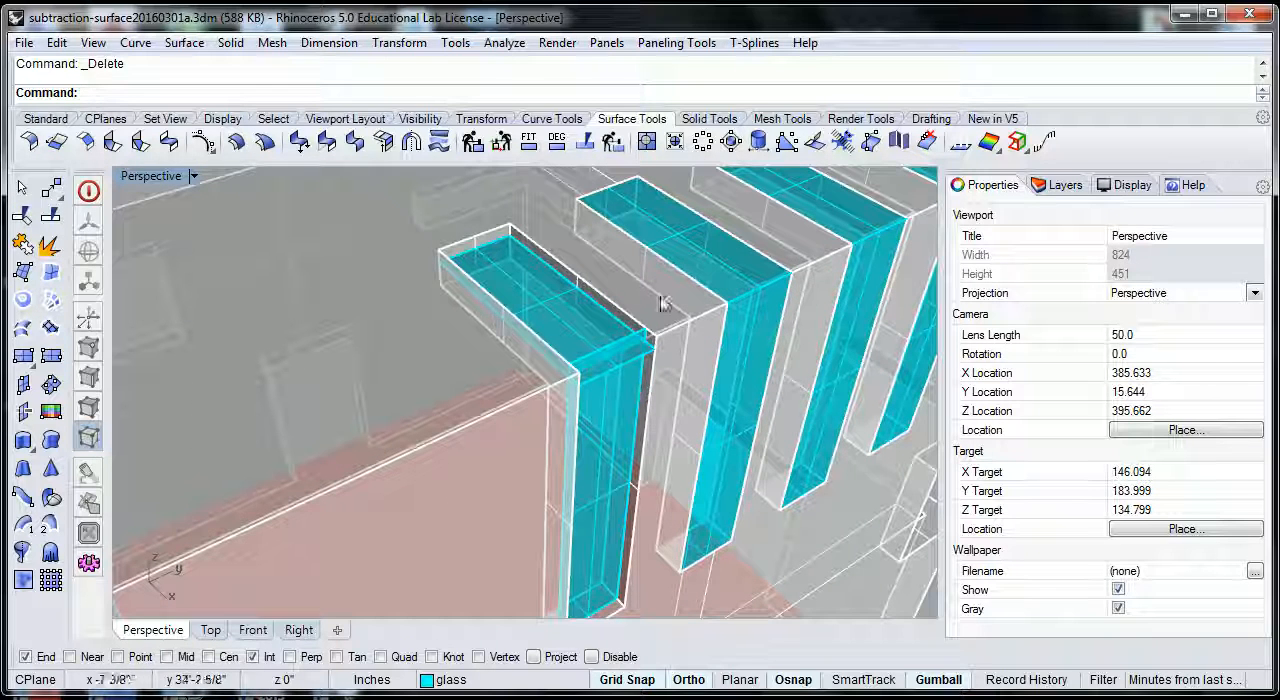